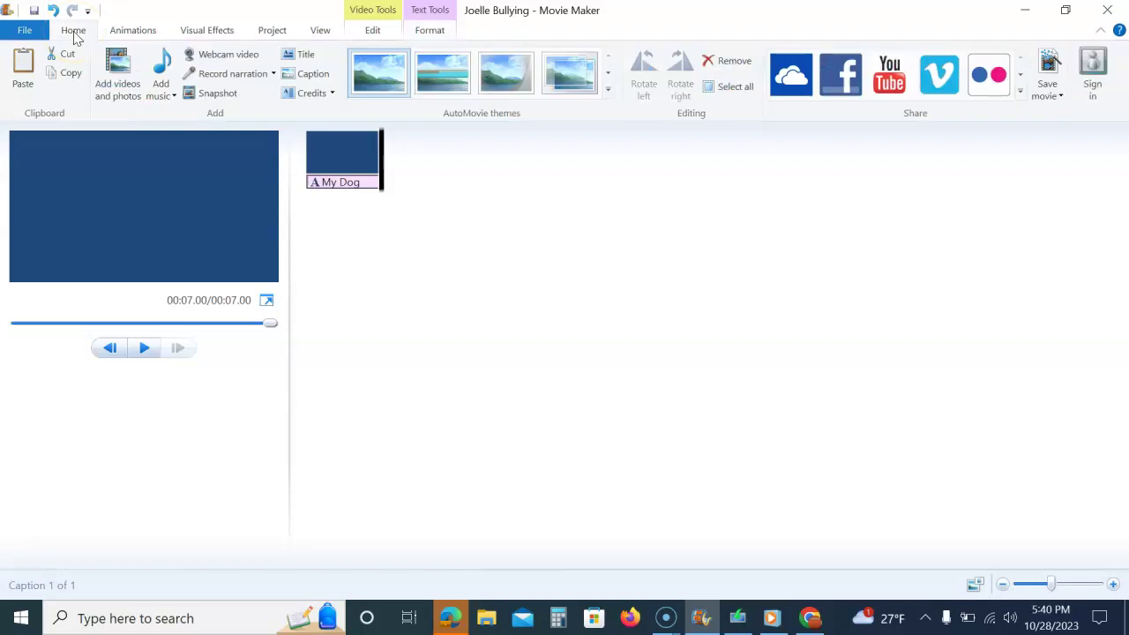
# Step: Import the first seven photos and videos in the Downloads folder, from Bruno snore through the file beginning with 370217023
pyautogui.click(124, 78)
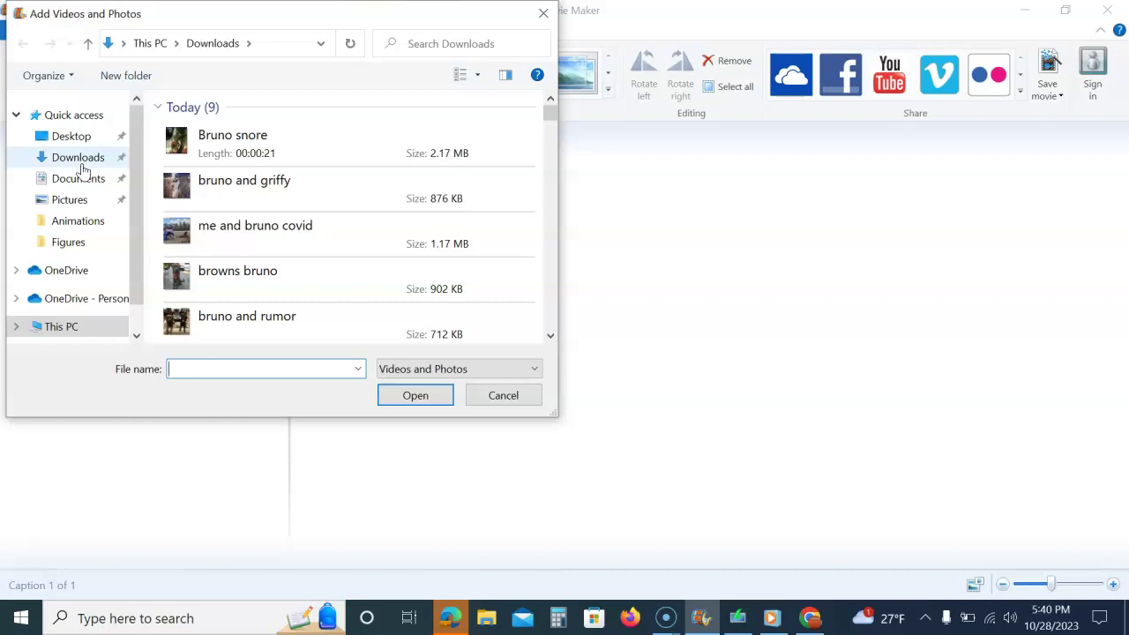
pyautogui.scroll(-1, 232, 290)
pyautogui.scroll(1, 245, 291)
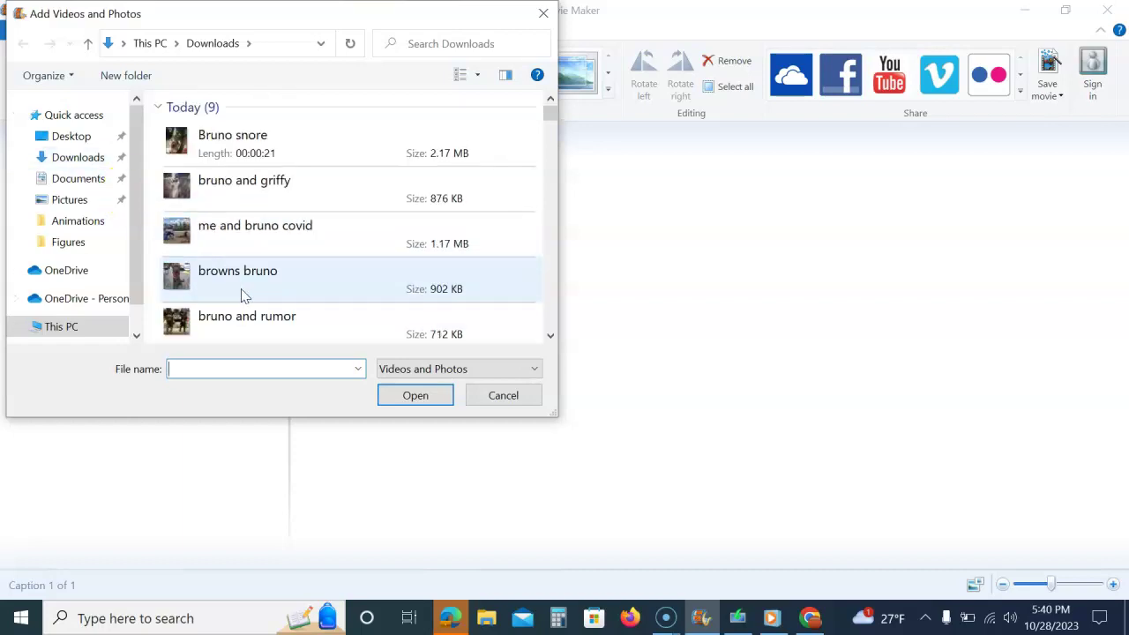
pyautogui.click(237, 154)
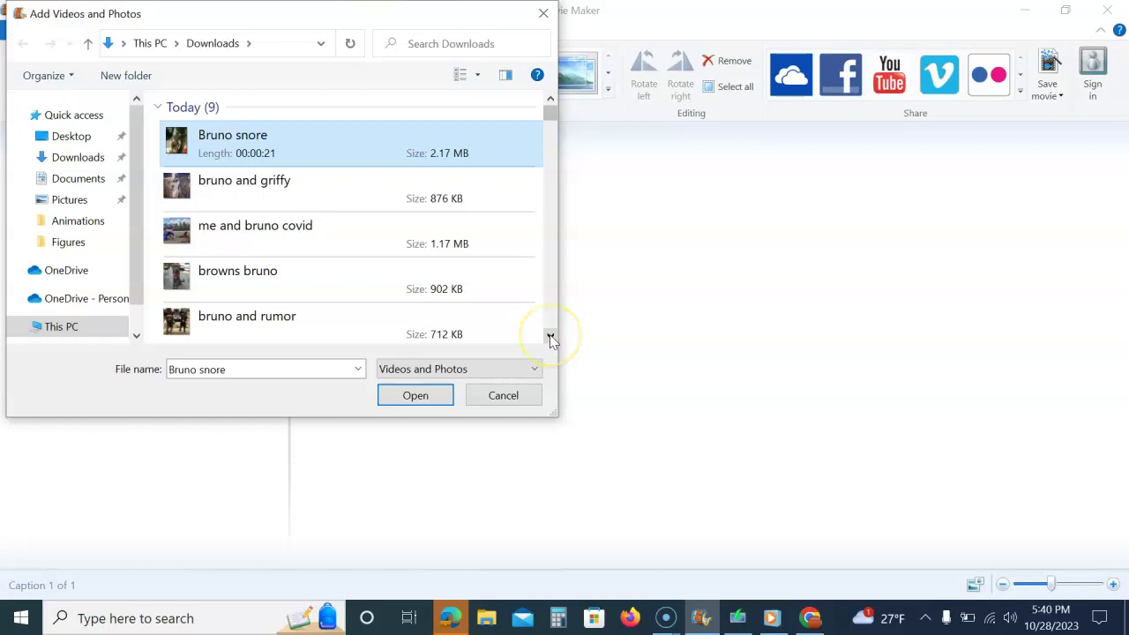
pyautogui.click(551, 338)
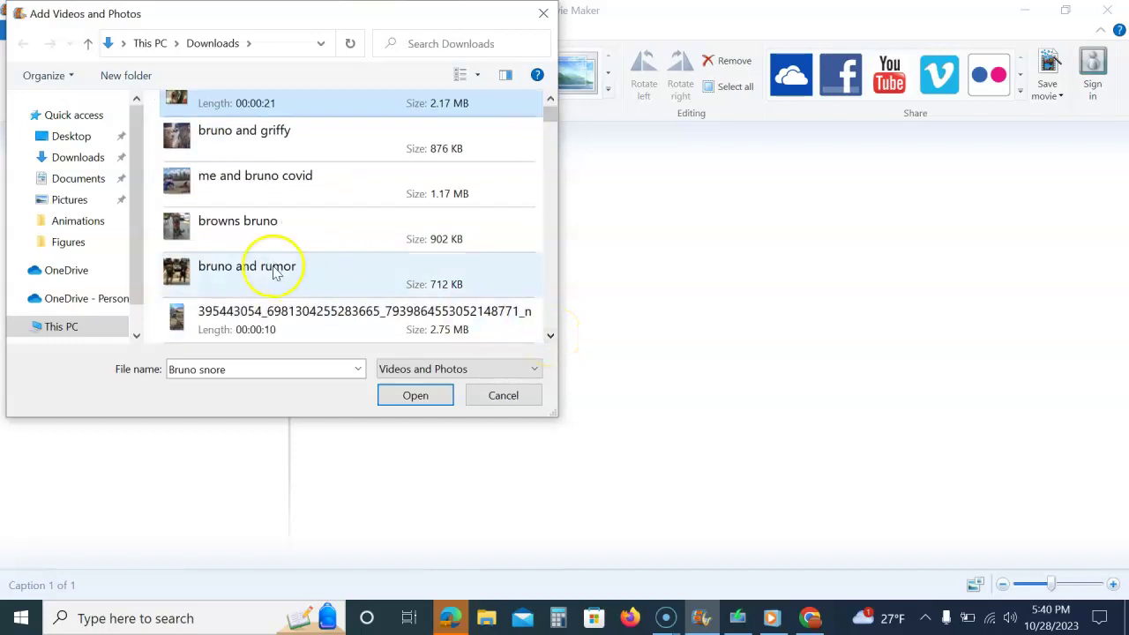
pyautogui.click(550, 337)
pyautogui.click(550, 337)
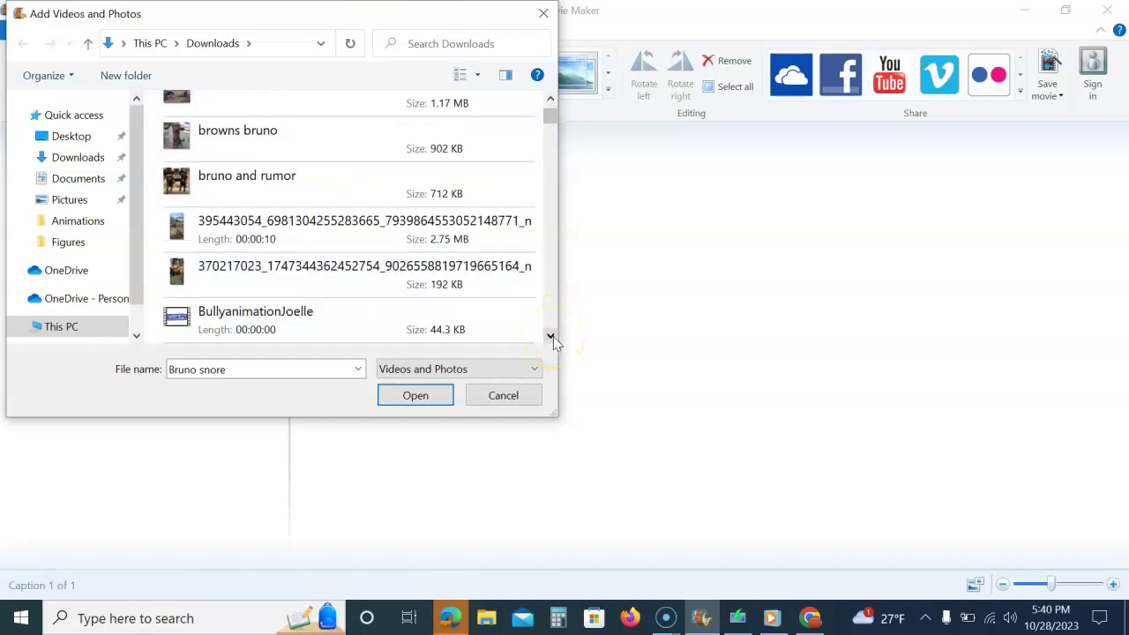
pyautogui.keyDown('shift'); pyautogui.click(314, 272); pyautogui.keyUp('shift')
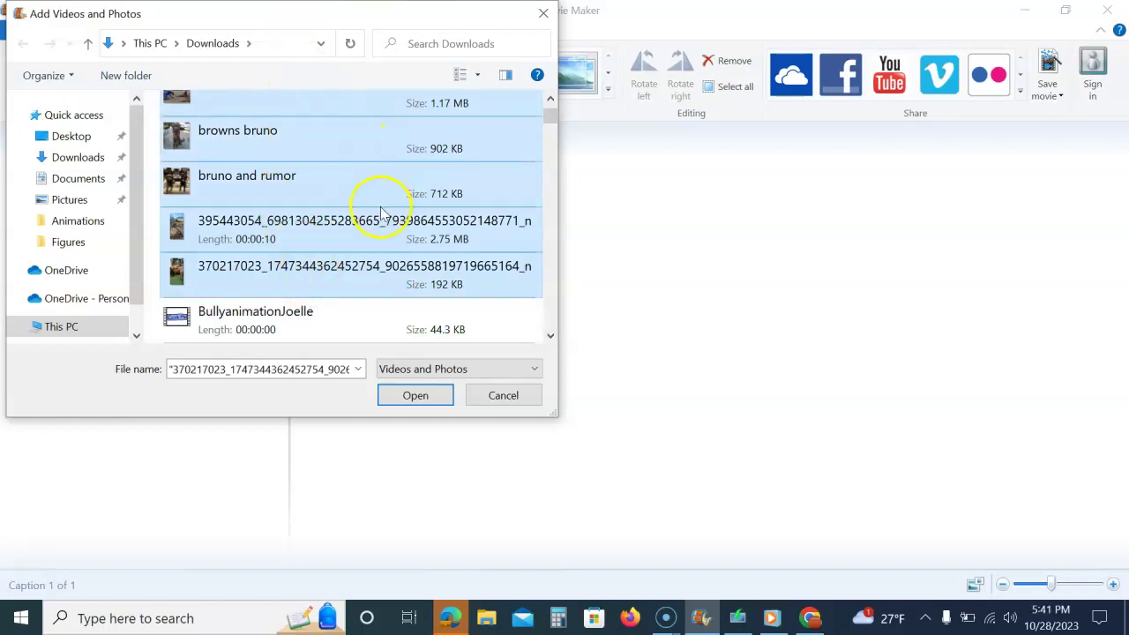
pyautogui.click(415, 395)
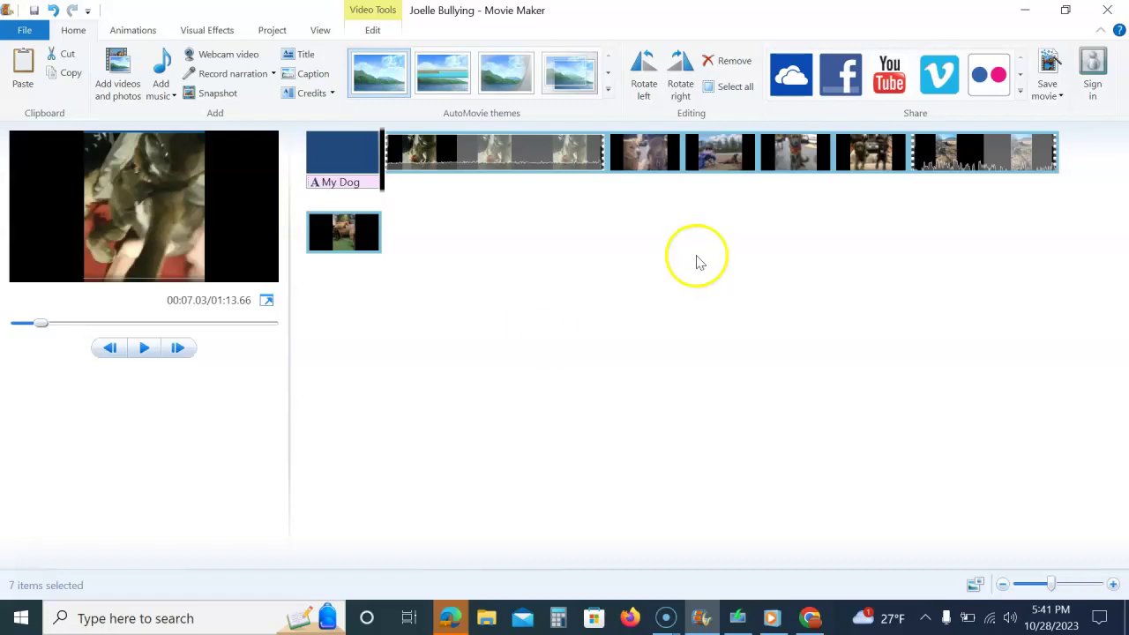
# Step: Rearrange the clips so browns bruno and bruno and griffy follow the My Dog title, ahead of the Bruno snore video
pyautogui.moveTo(646, 159); pyautogui.dragTo(790, 179)
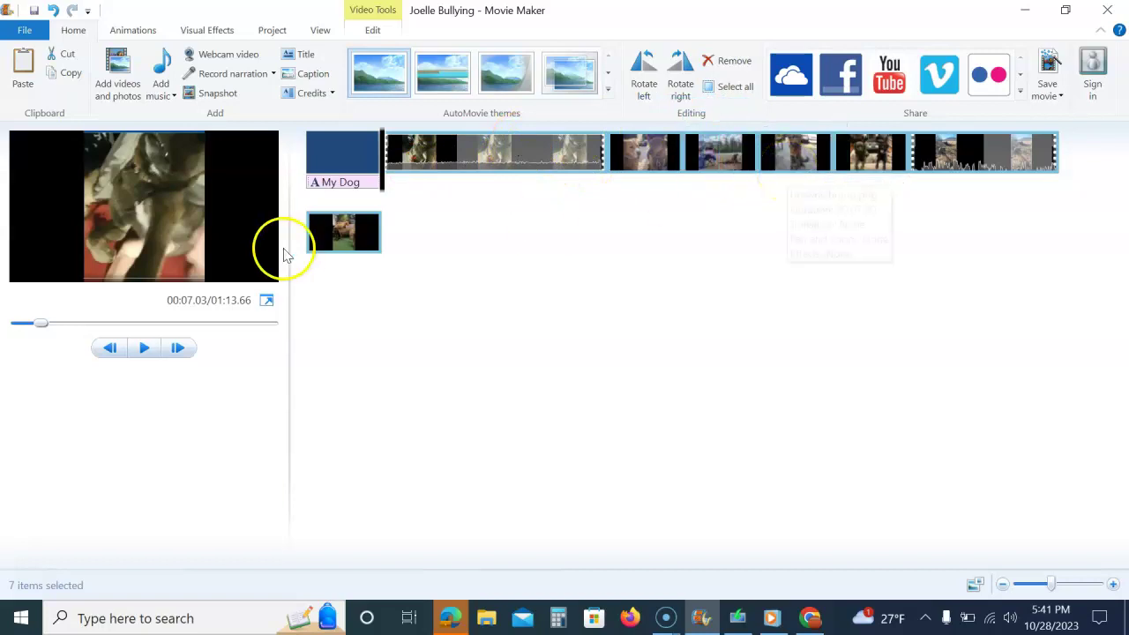
pyautogui.moveTo(877, 147); pyautogui.dragTo(1096, 177)
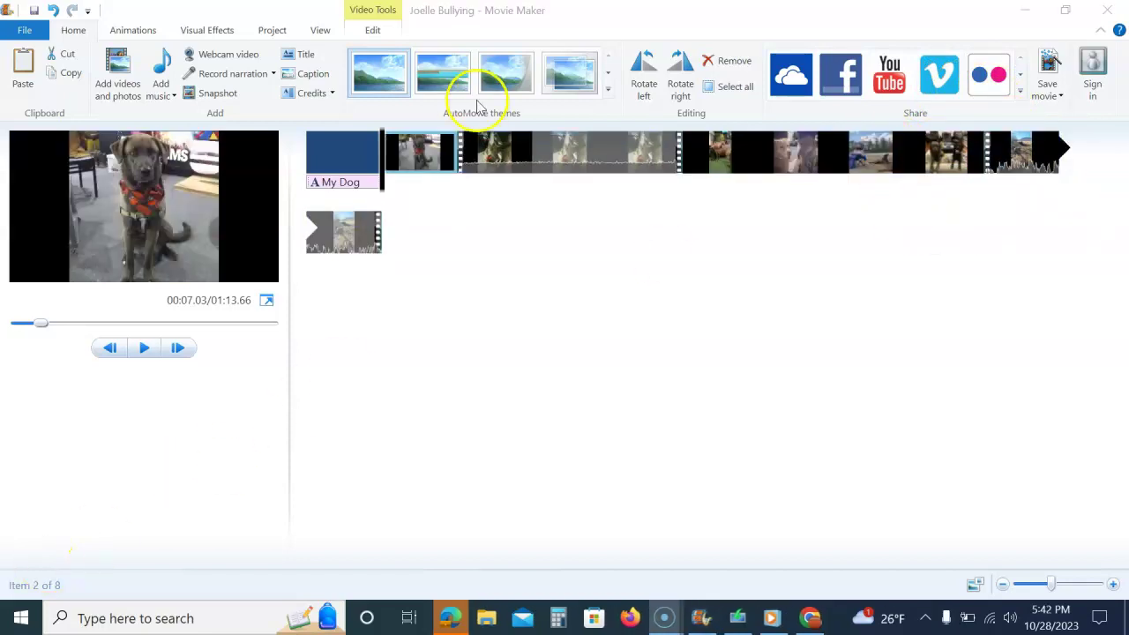
pyautogui.moveTo(418, 163)
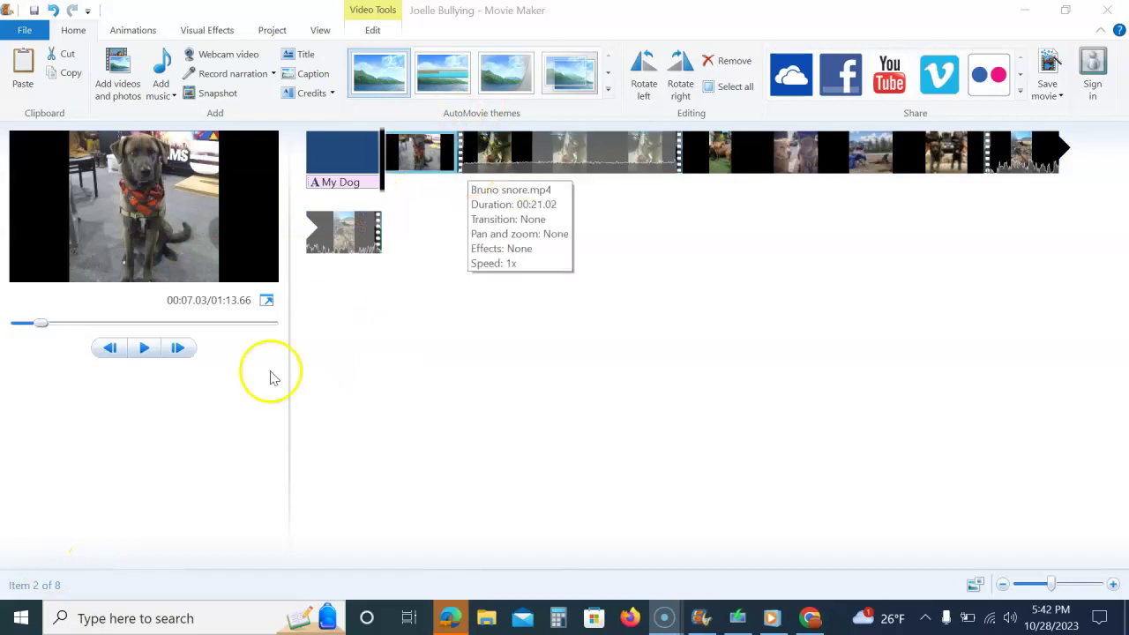
pyautogui.click(148, 348)
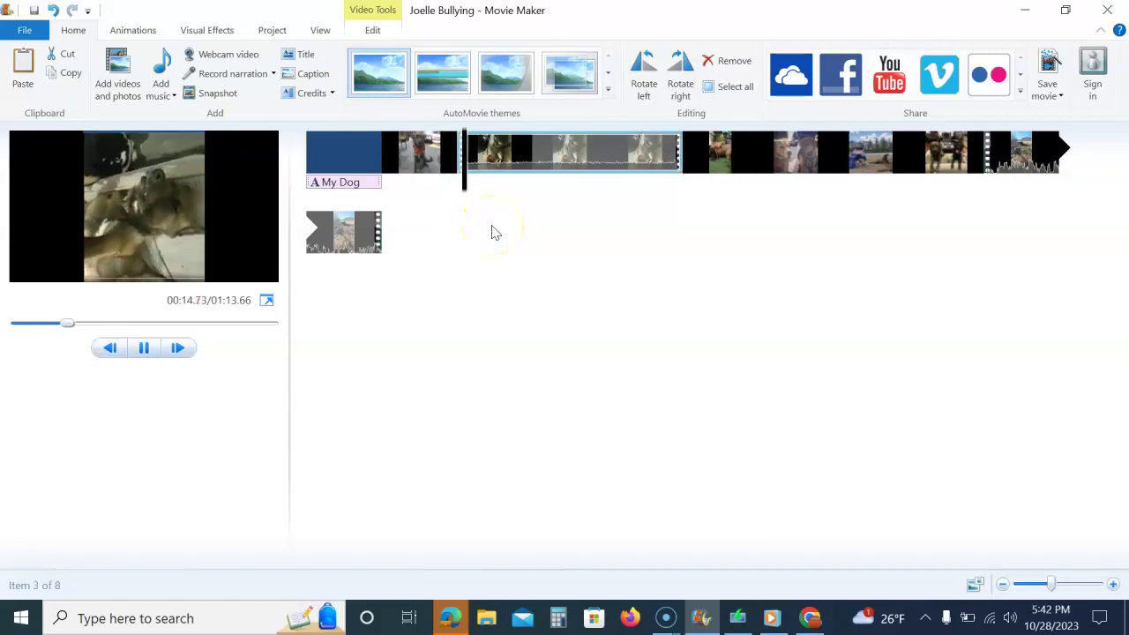
pyautogui.click(144, 348)
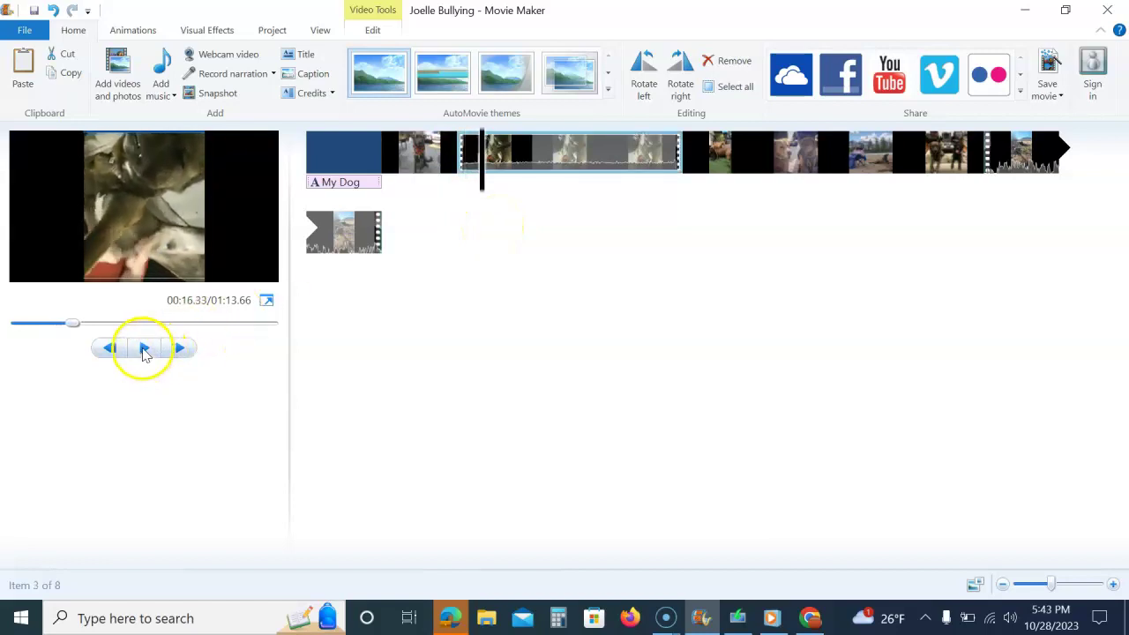
pyautogui.moveTo(792, 159); pyautogui.dragTo(496, 176)
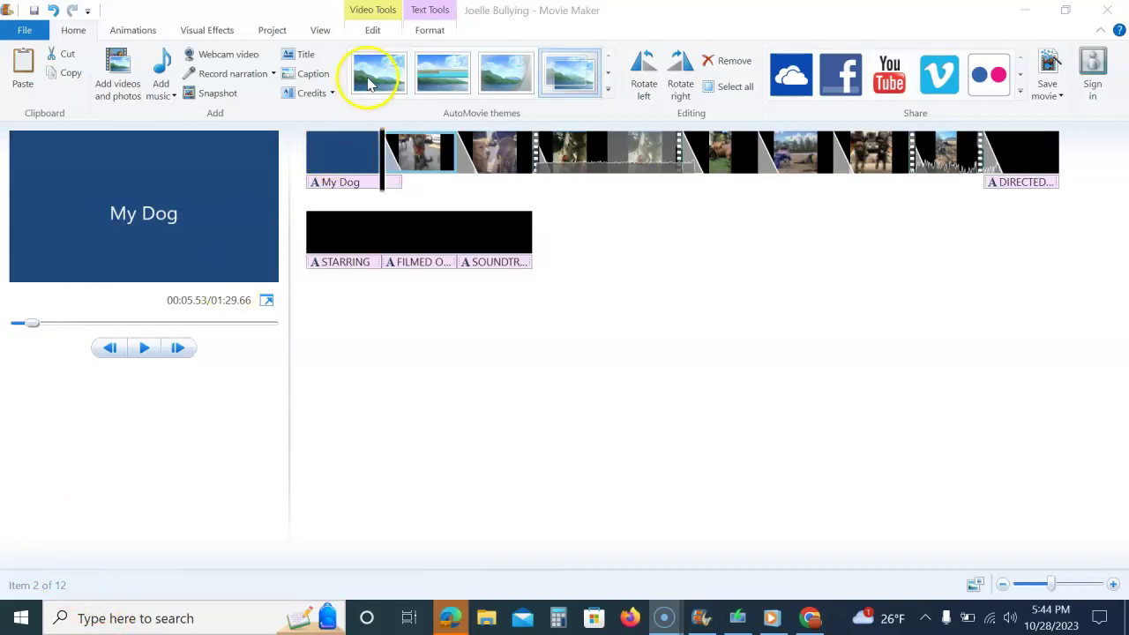
# Step: Preview the Cinematic AutoMovie theme on the movie and browse the remaining themes
pyautogui.click(510, 75)
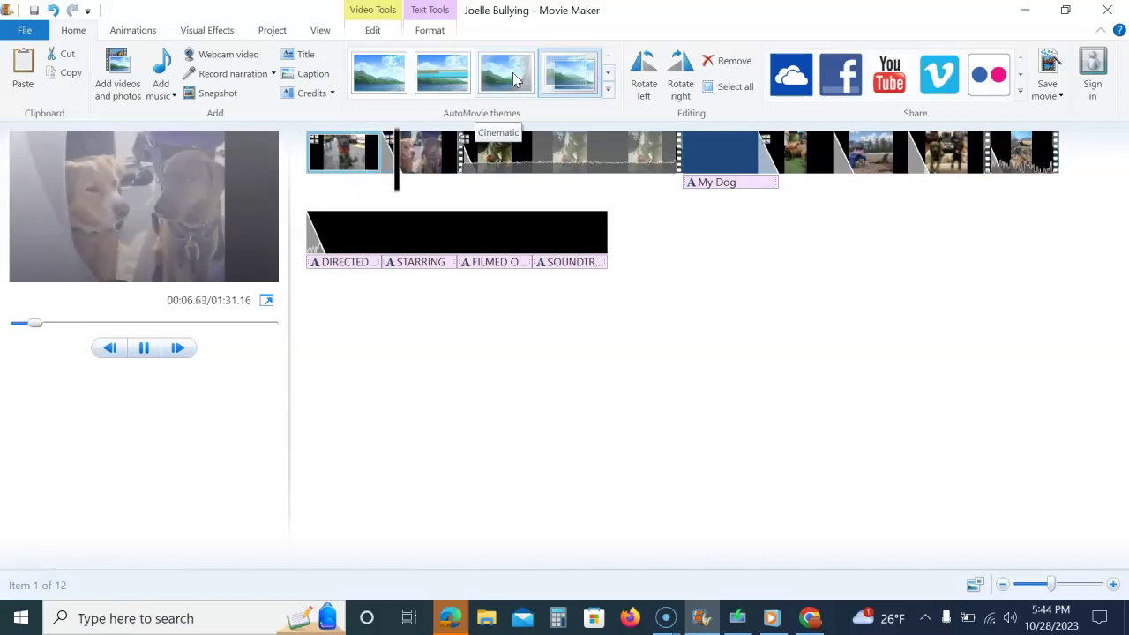
pyautogui.click(516, 80)
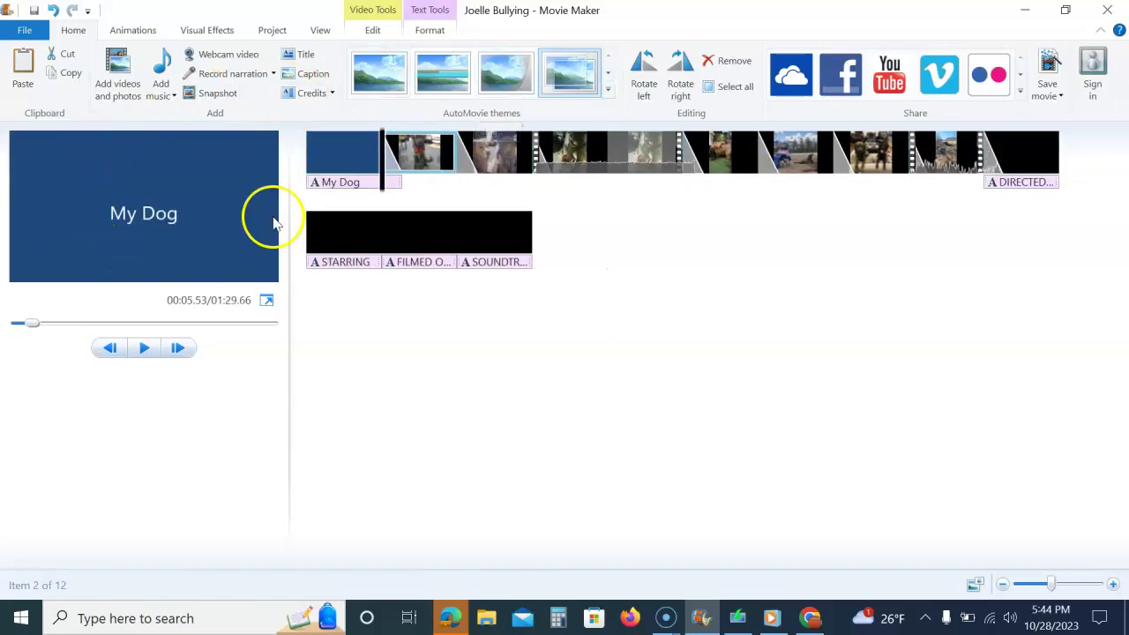
pyautogui.click(609, 77)
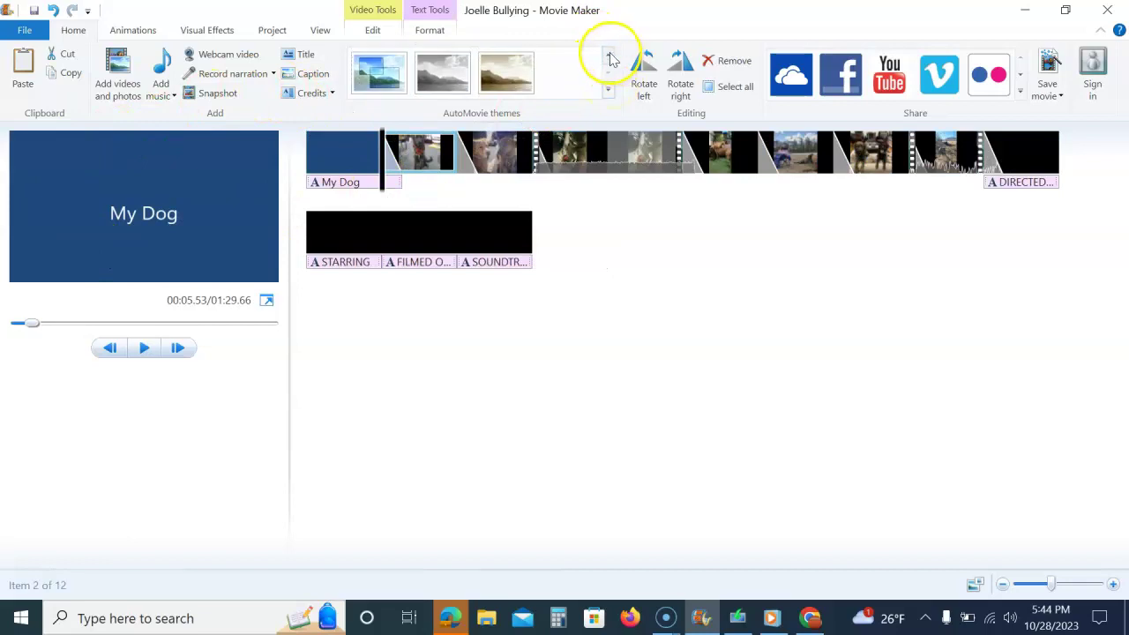
pyautogui.click(610, 58)
# Step: Compare the first AutoMovie themes and set the whole movie to no theme
pyautogui.click(365, 76)
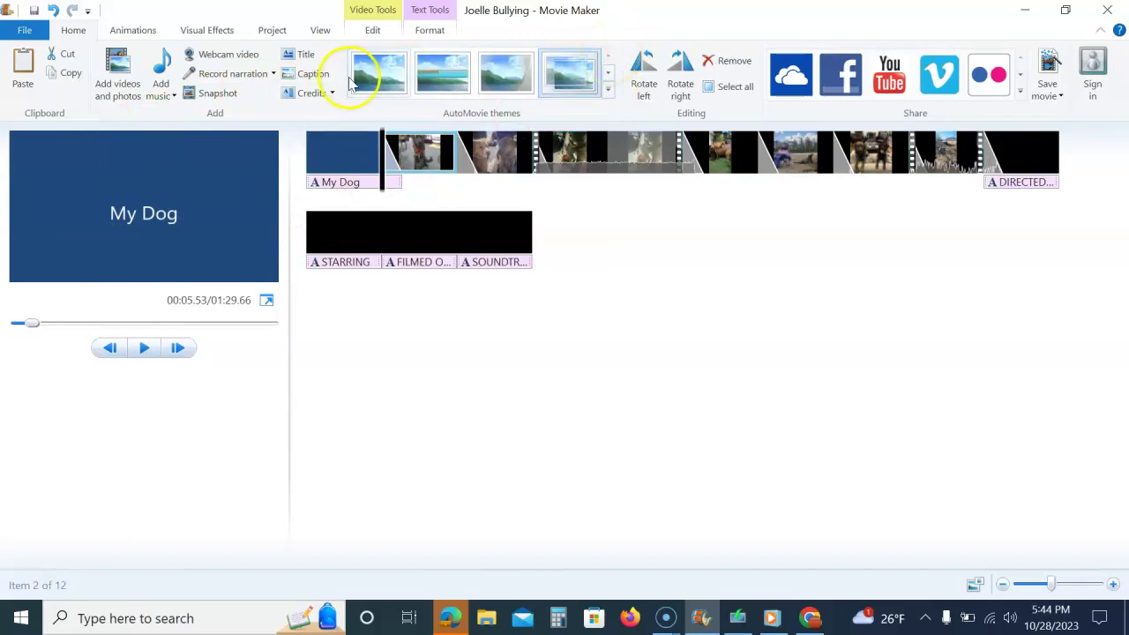
pyautogui.click(432, 72)
pyautogui.click(504, 67)
pyautogui.click(542, 74)
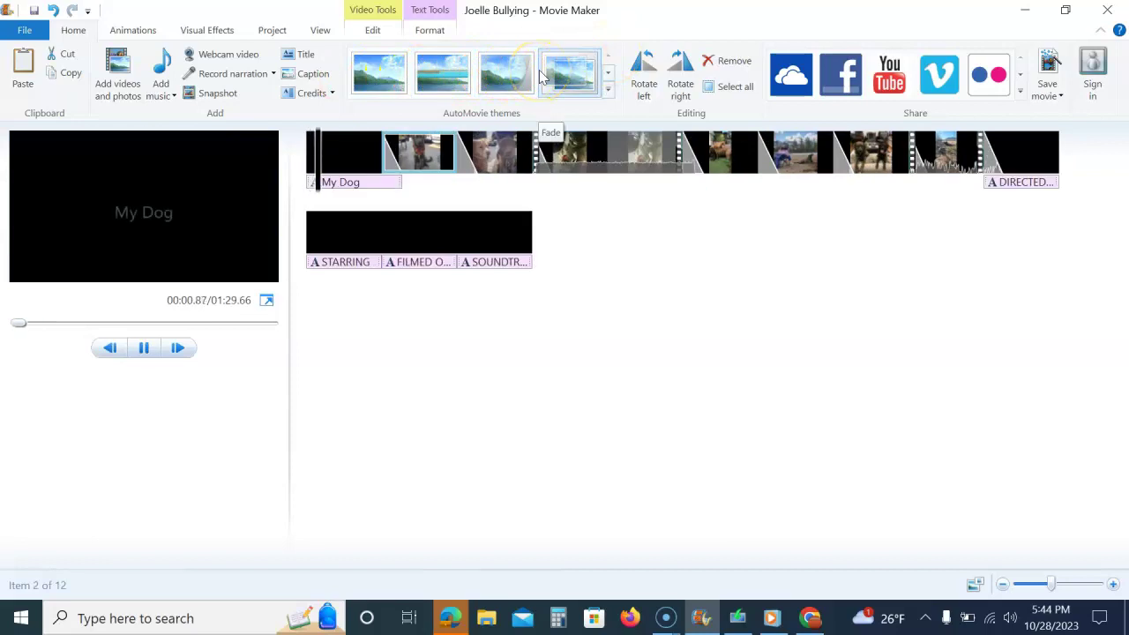
pyautogui.click(420, 78)
pyautogui.click(378, 77)
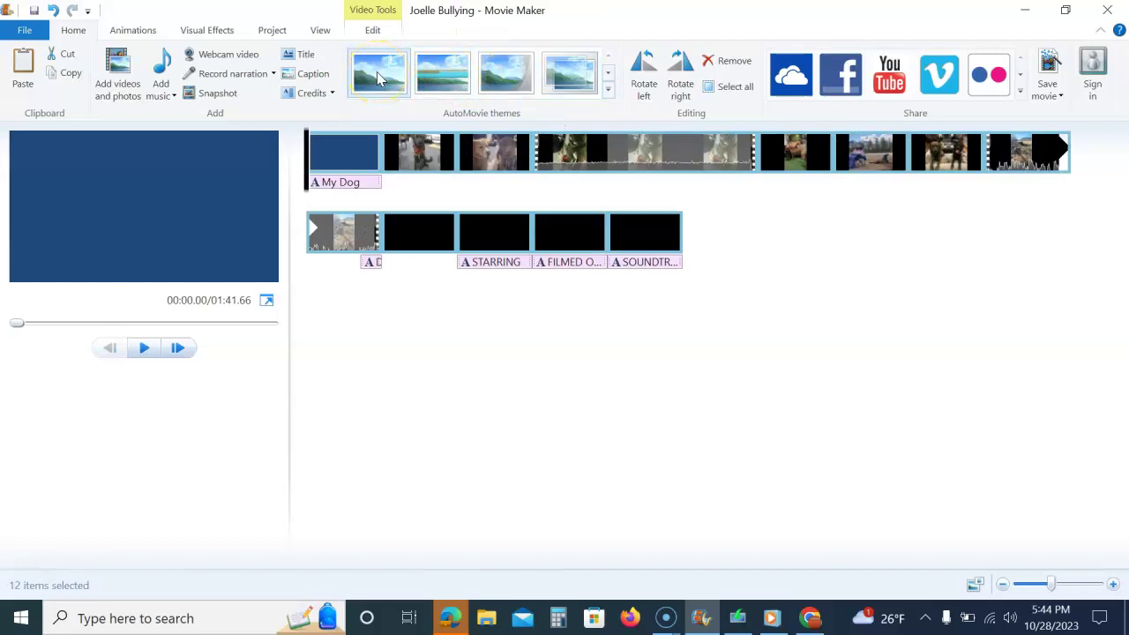
# Step: Apply the Posterize visual effect to the browns bruno photo and to all other clips, checking it on several of them
pyautogui.click(208, 35)
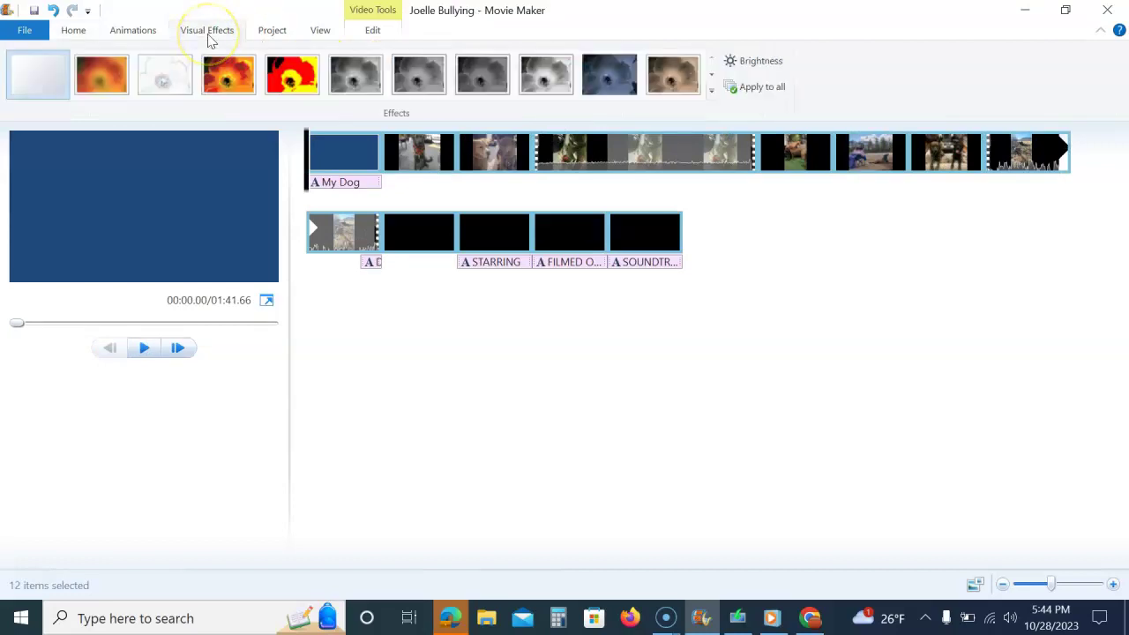
pyautogui.click(418, 157)
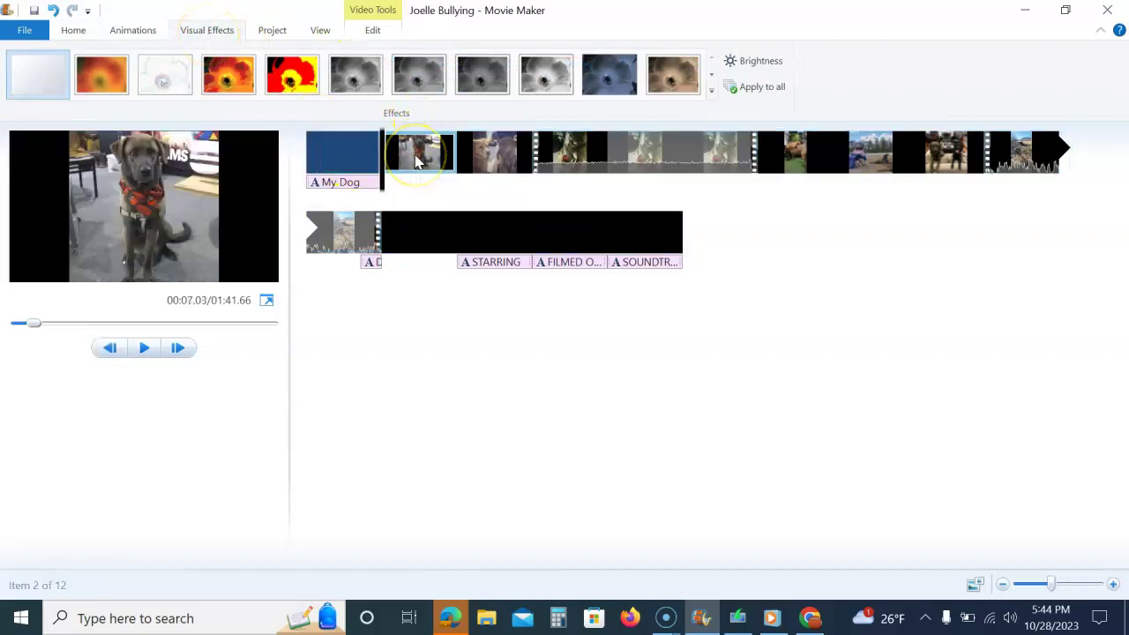
pyautogui.click(231, 77)
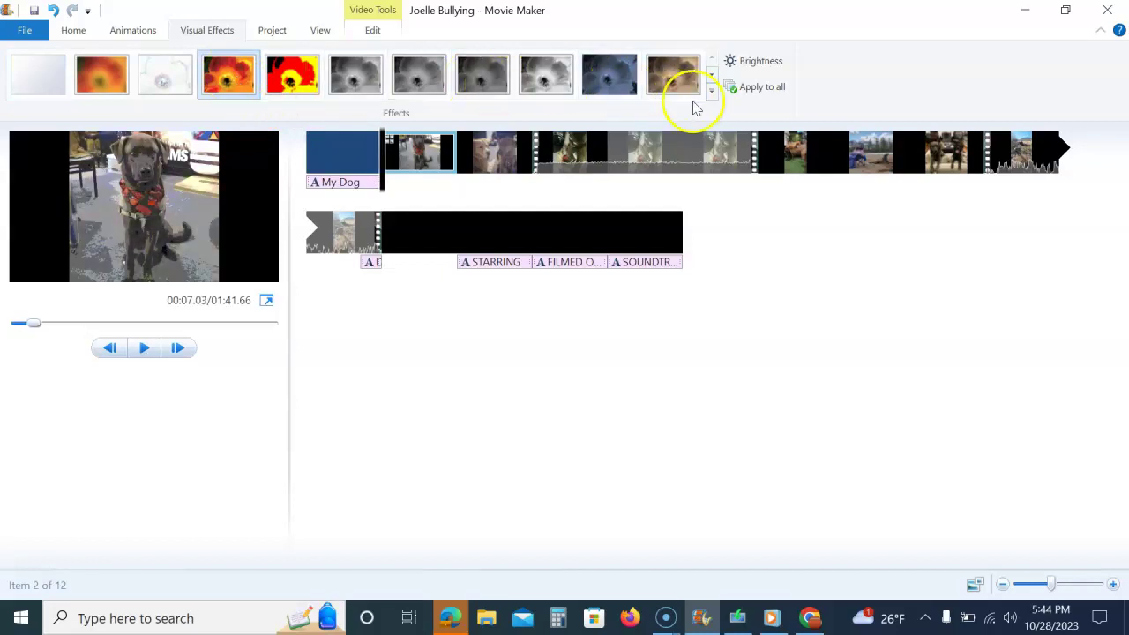
pyautogui.click(749, 92)
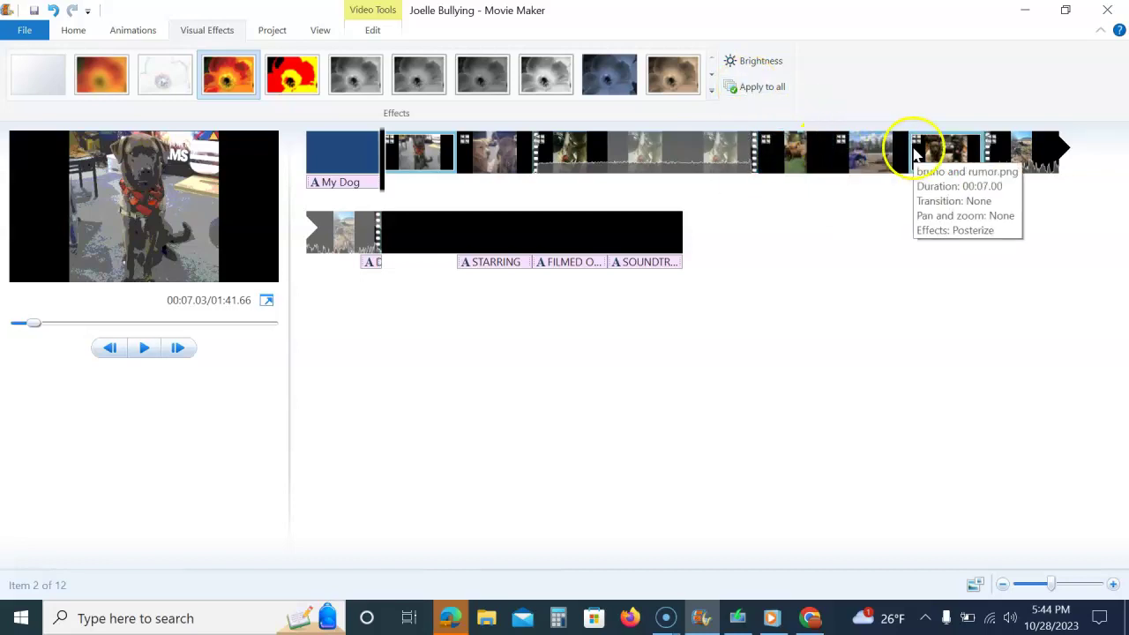
pyautogui.click(343, 239)
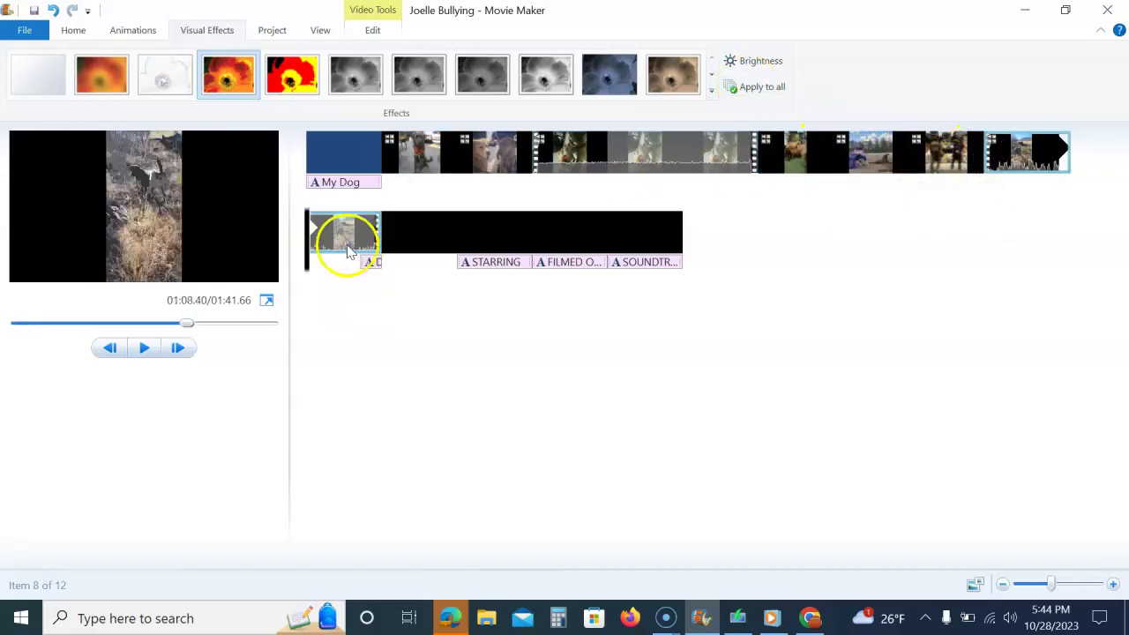
pyautogui.click(482, 156)
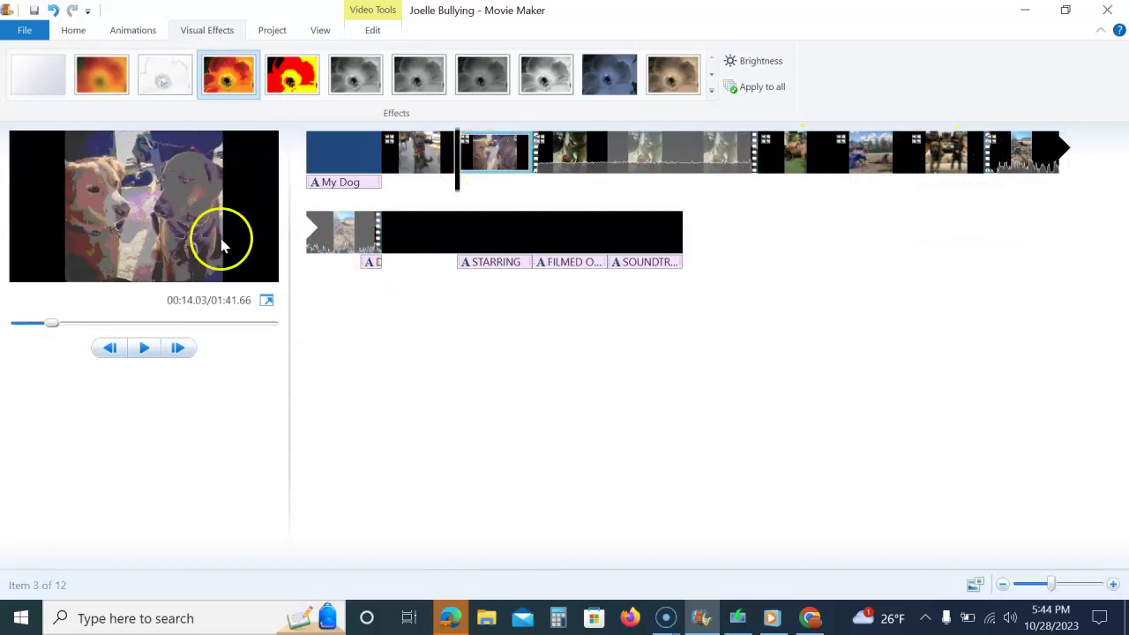
# Step: Undo applying the Posterize effect to all clips
pyautogui.click(23, 30)
pyautogui.click(181, 9)
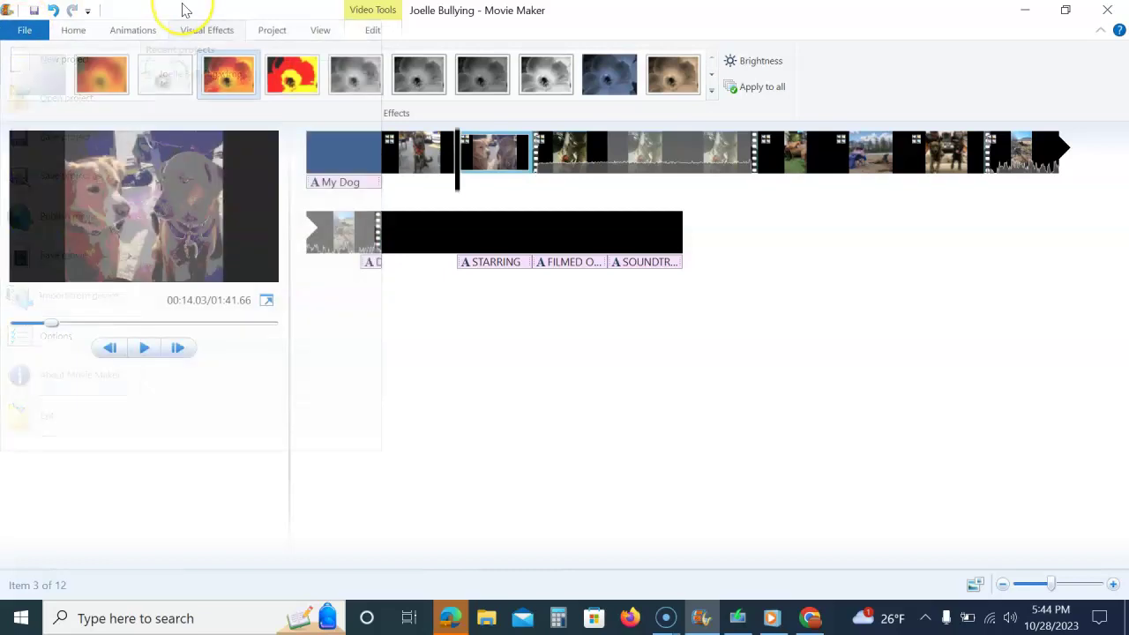
pyautogui.click(374, 31)
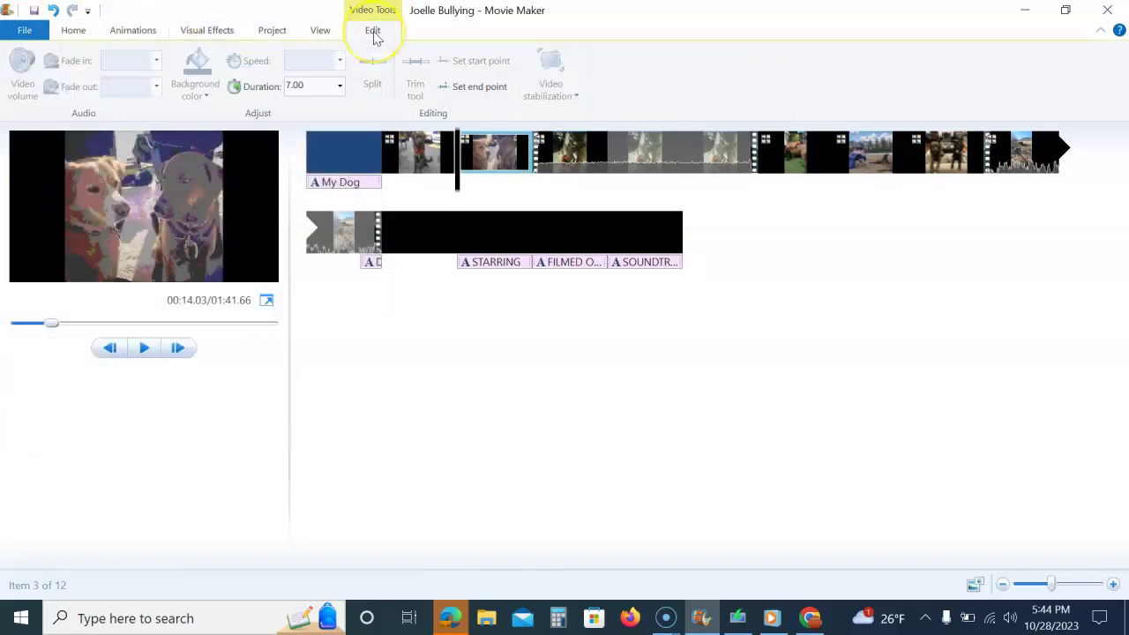
pyautogui.press('Left')
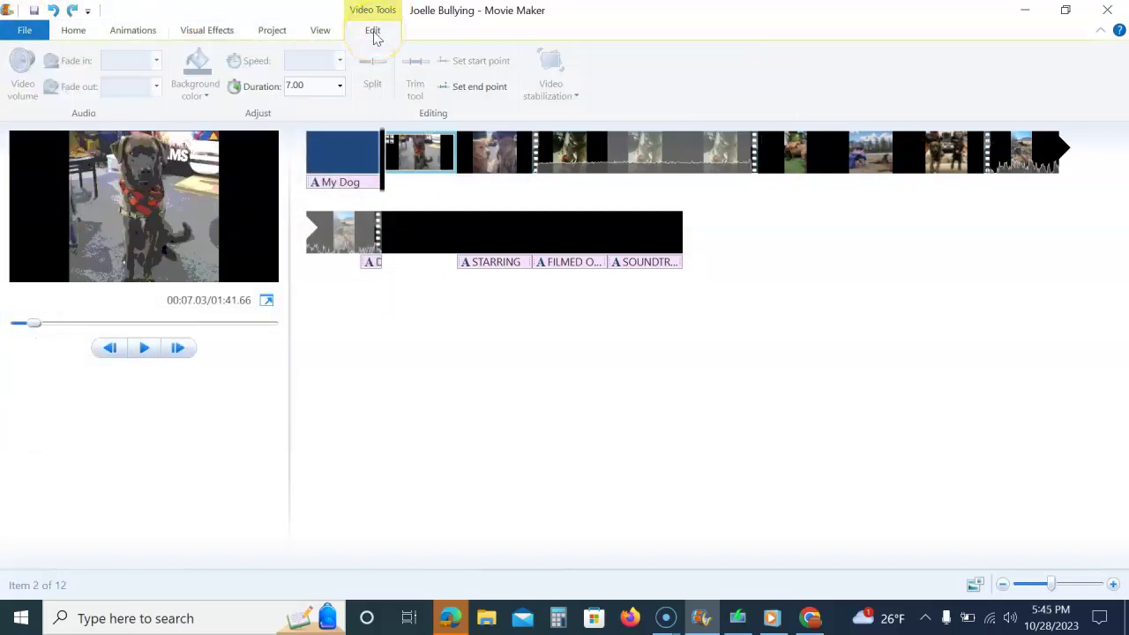
# Step: Replace the Posterize effect on the browns bruno photo with the blue-tinted visual effect
pyautogui.click(208, 31)
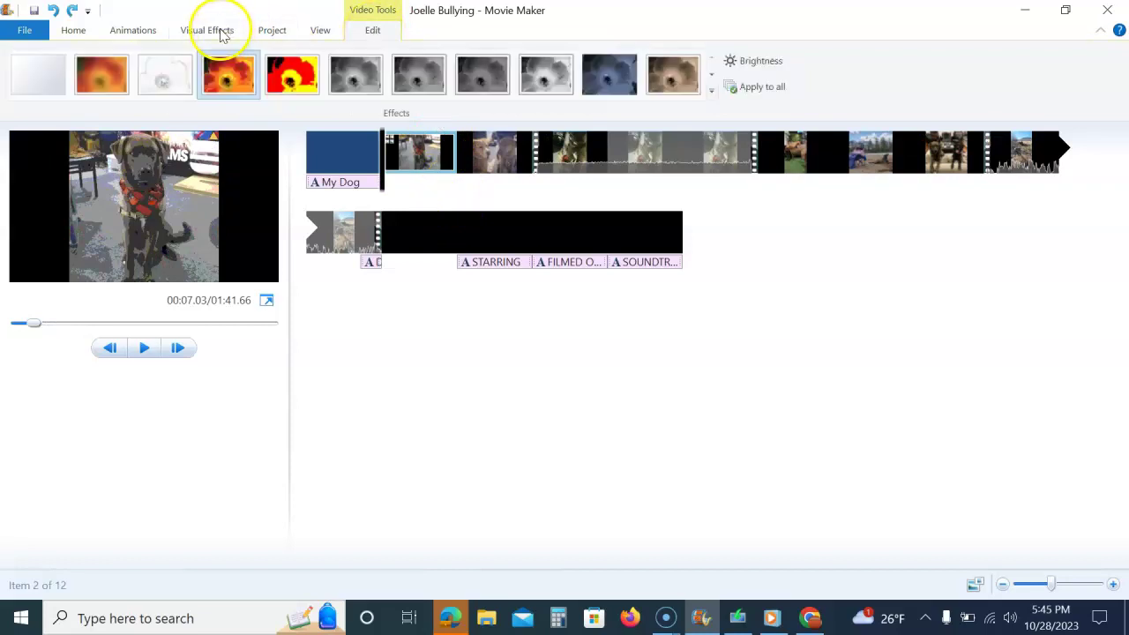
pyautogui.click(36, 77)
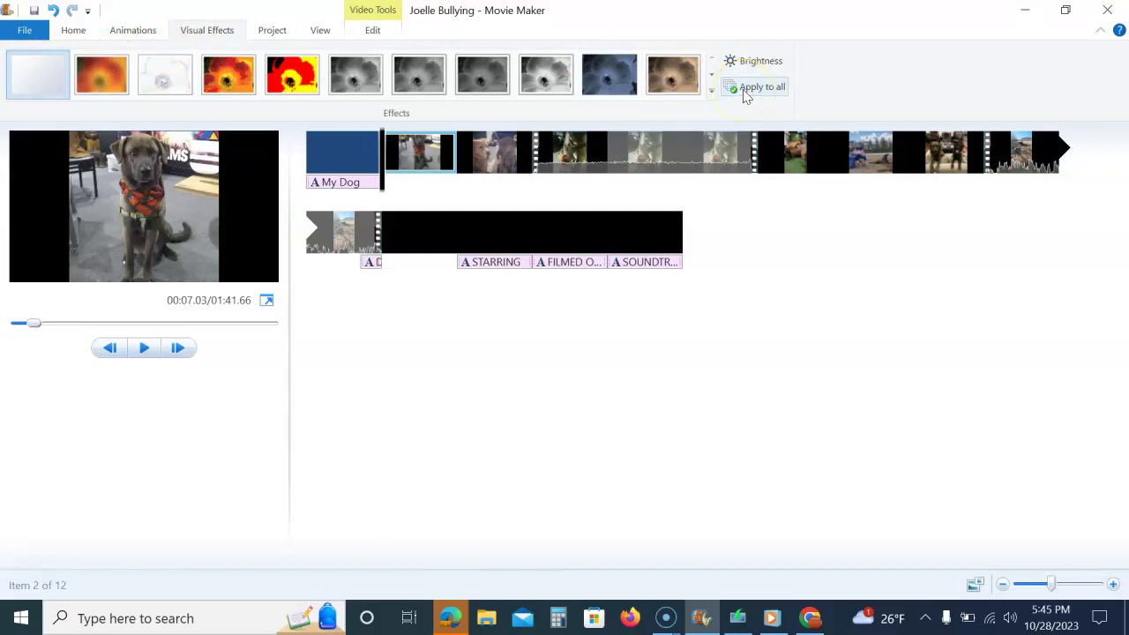
pyautogui.click(610, 71)
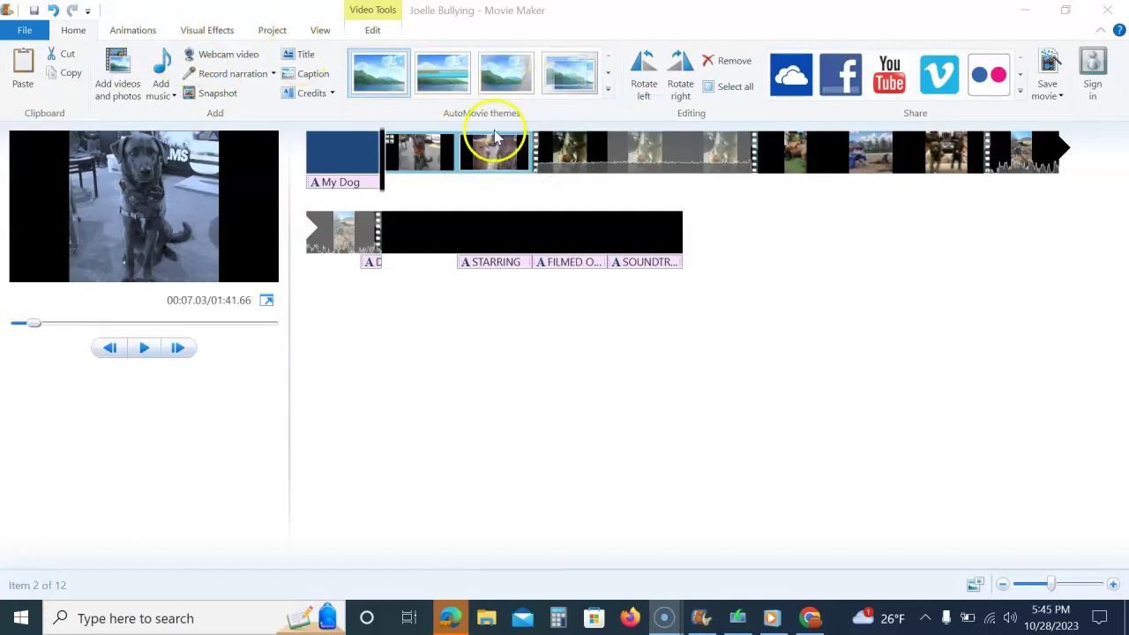
# Step: Rotate the bruno and griffy photo left four times, through a full turn
pyautogui.click(499, 155)
pyautogui.click(644, 88)
pyautogui.click(647, 88)
pyautogui.click(647, 88)
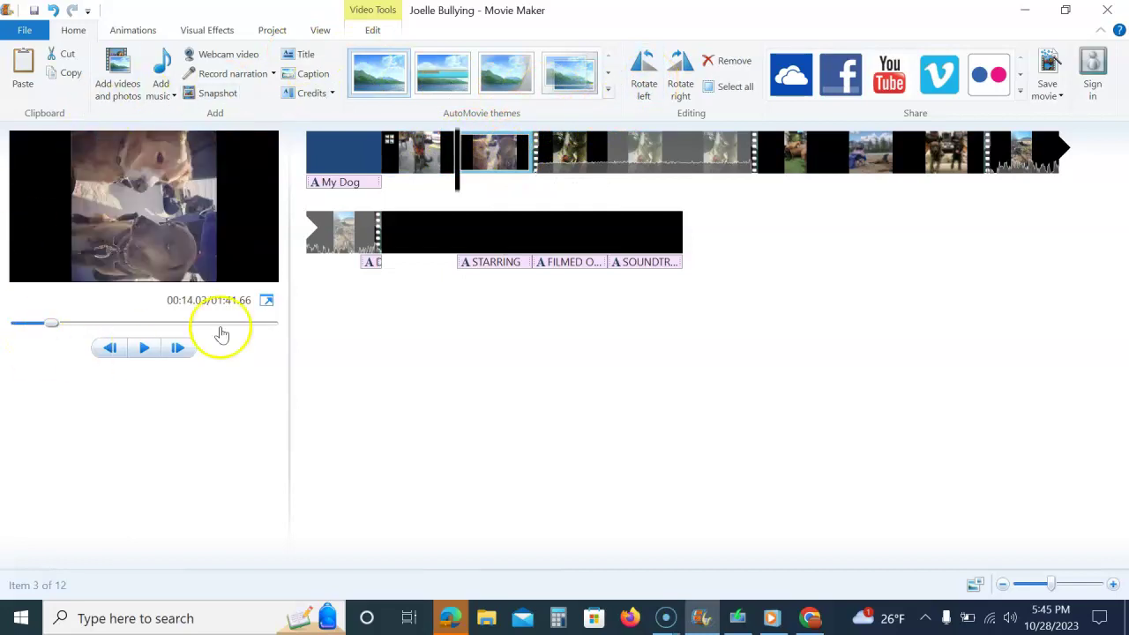
pyautogui.click(644, 88)
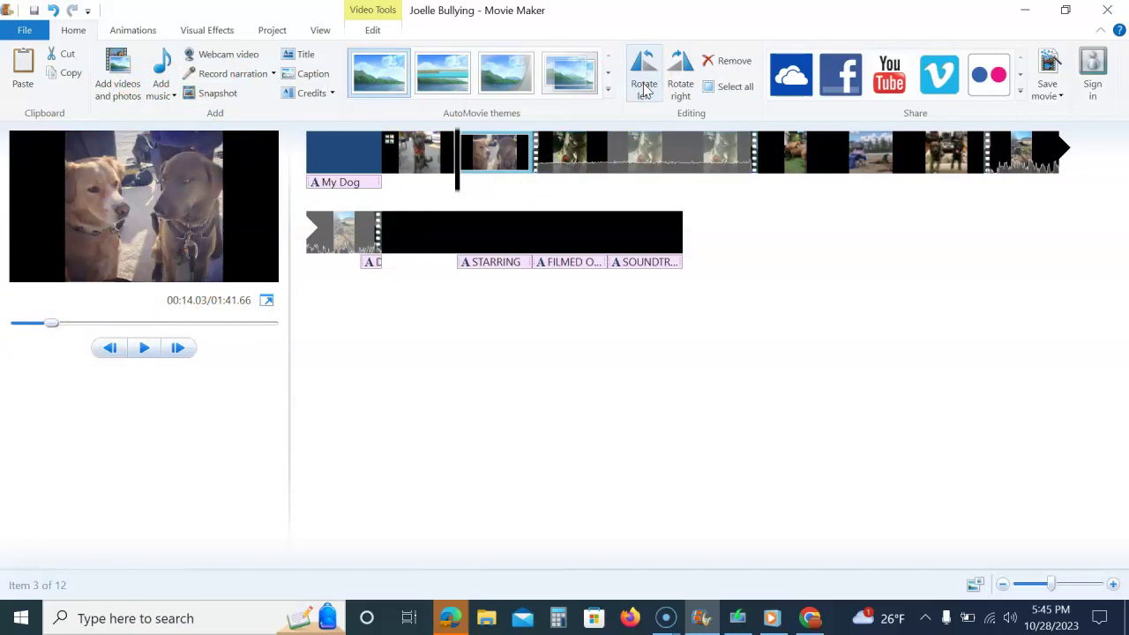
# Step: Try the bow tie transitions on the photo after the title, settle on Diagonal - box out for all clips, and play the result
pyautogui.click(130, 34)
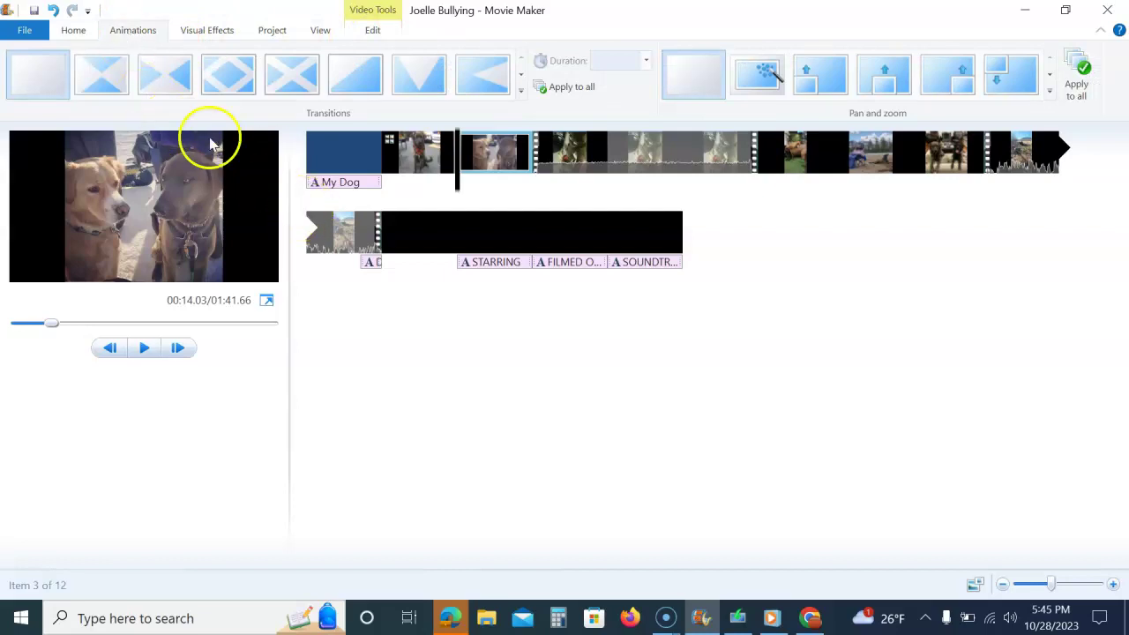
pyautogui.rightClick(415, 151)
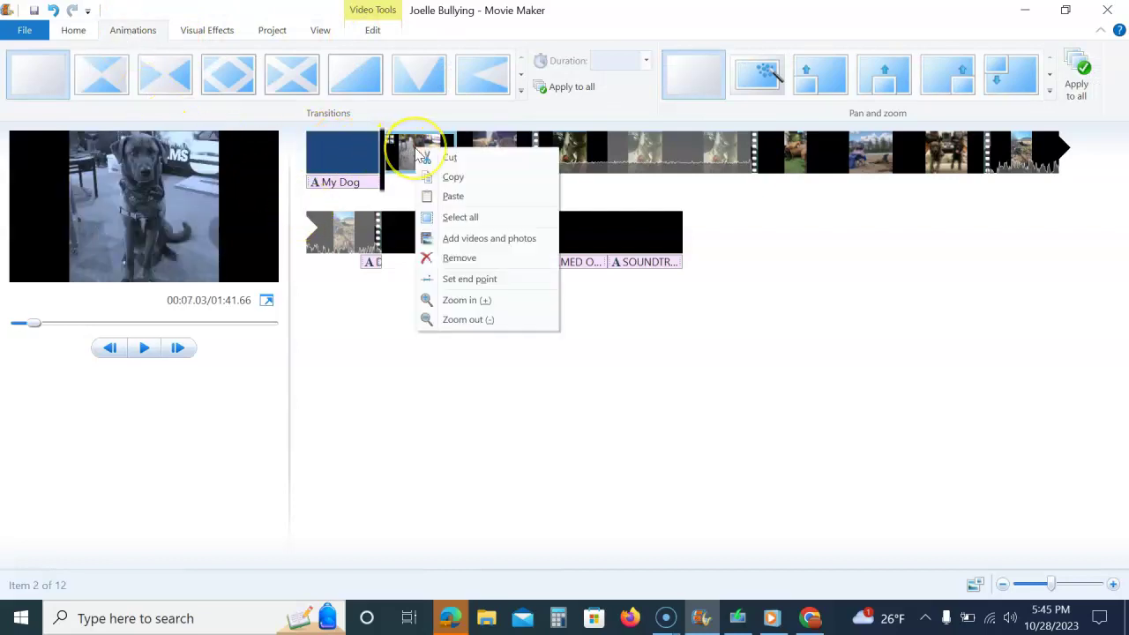
pyautogui.click(102, 77)
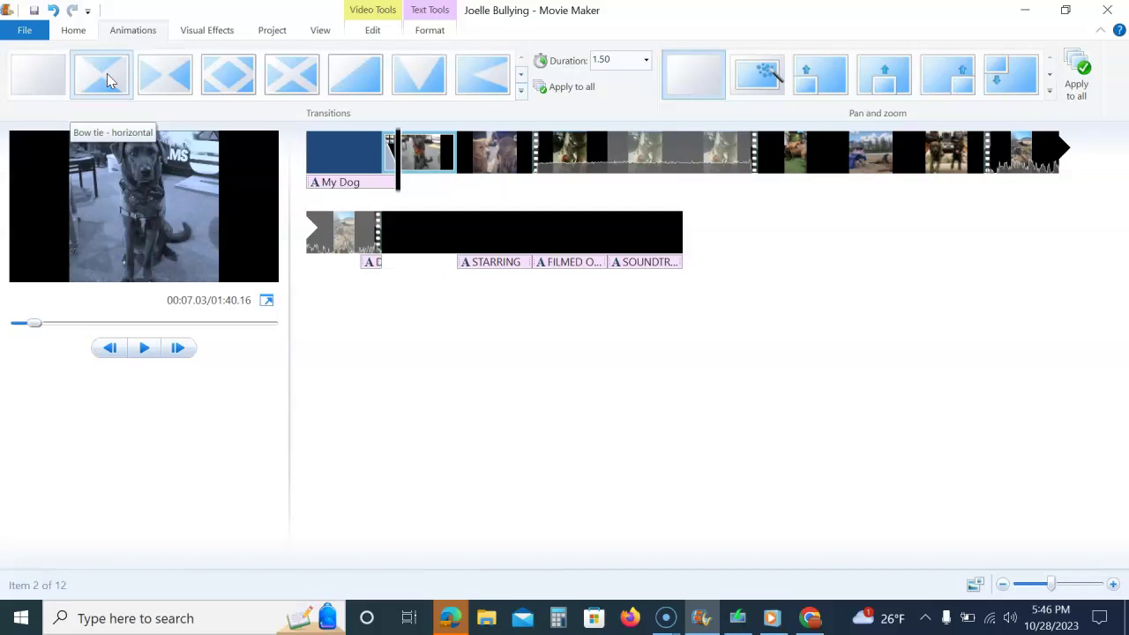
pyautogui.click(110, 80)
pyautogui.click(161, 76)
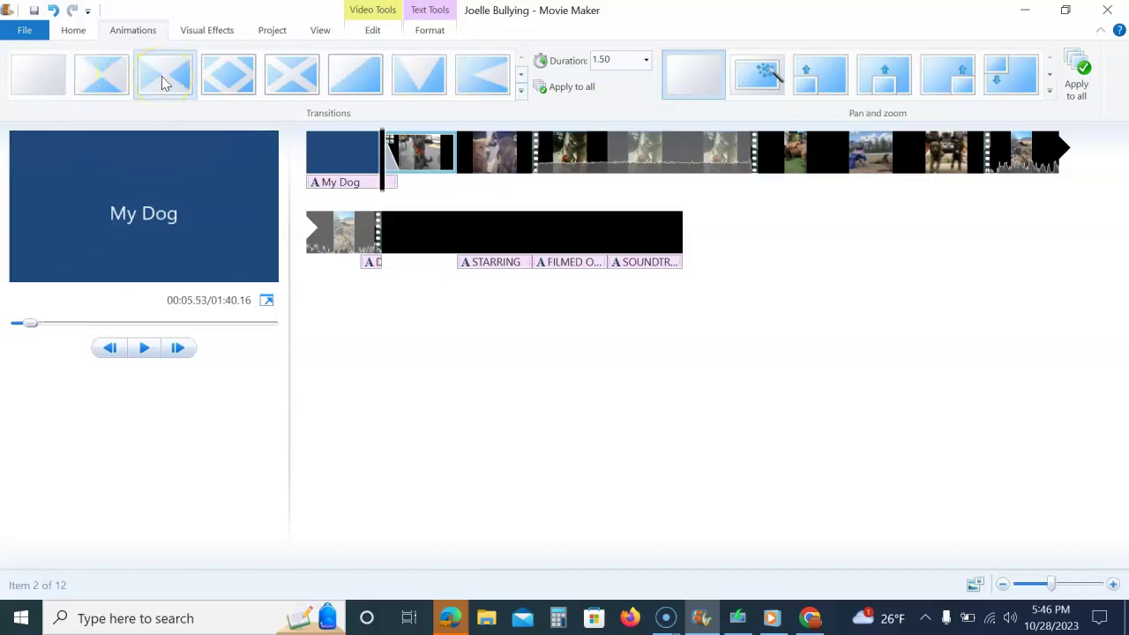
pyautogui.click(246, 79)
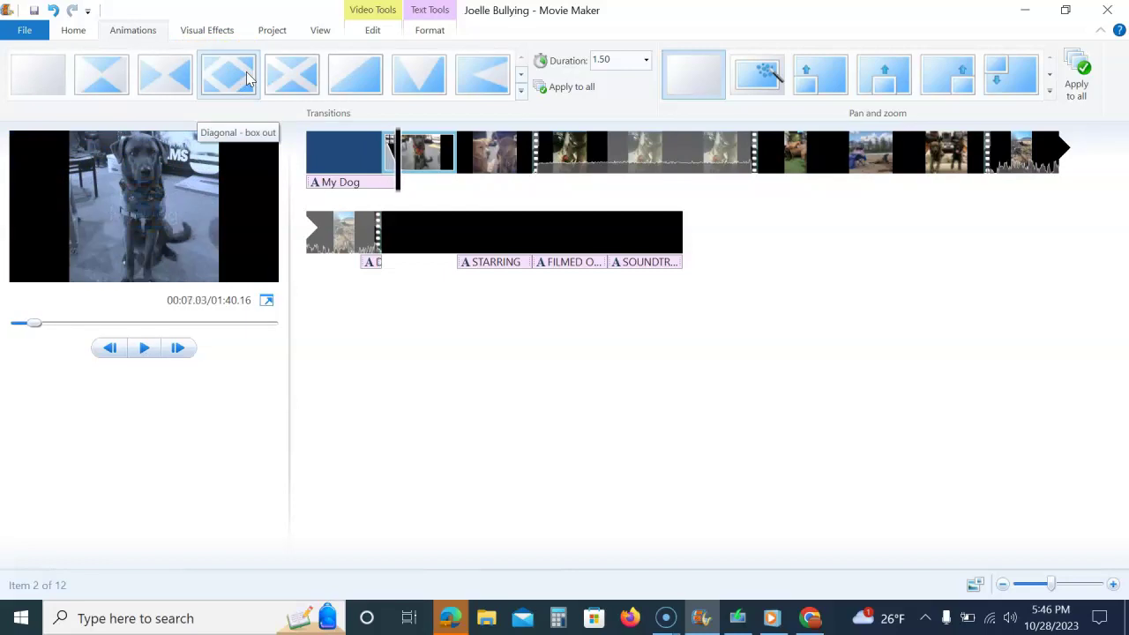
pyautogui.click(246, 72)
pyautogui.click(558, 88)
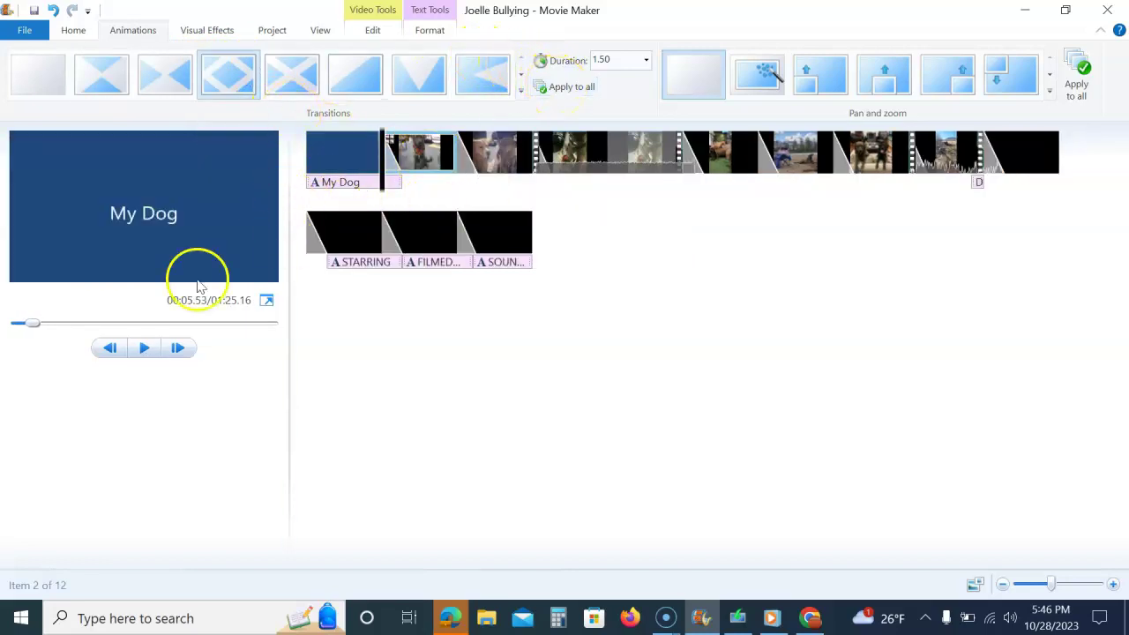
pyautogui.click(144, 347)
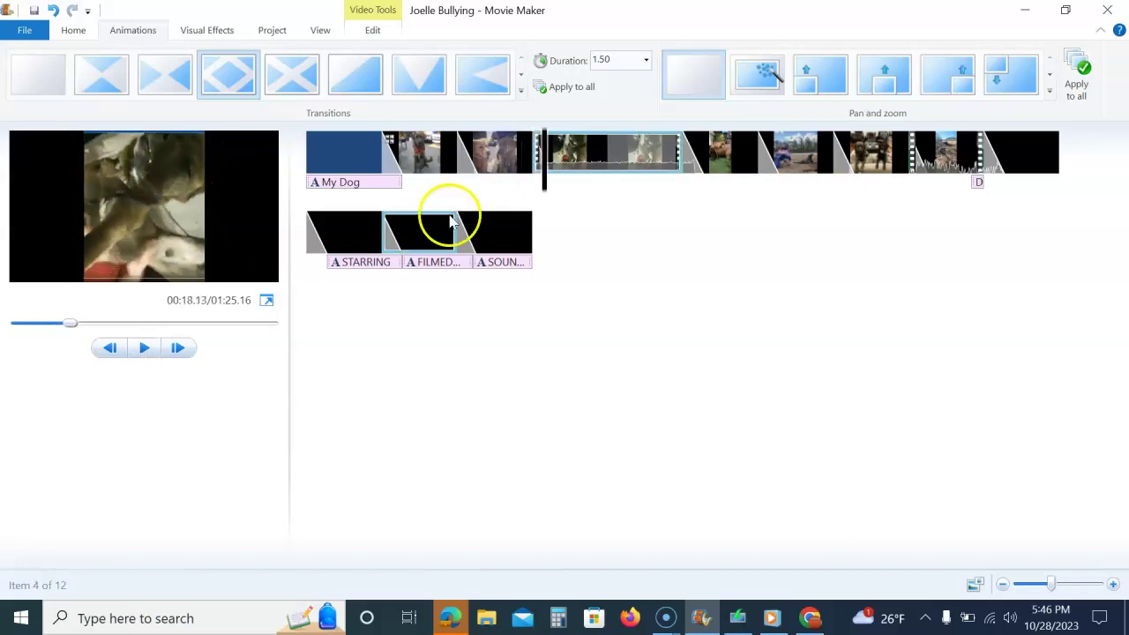
# Step: Apply the Pan up along left pan-and-zoom effect to the video clip following the photo of the two dogs
pyautogui.click(765, 78)
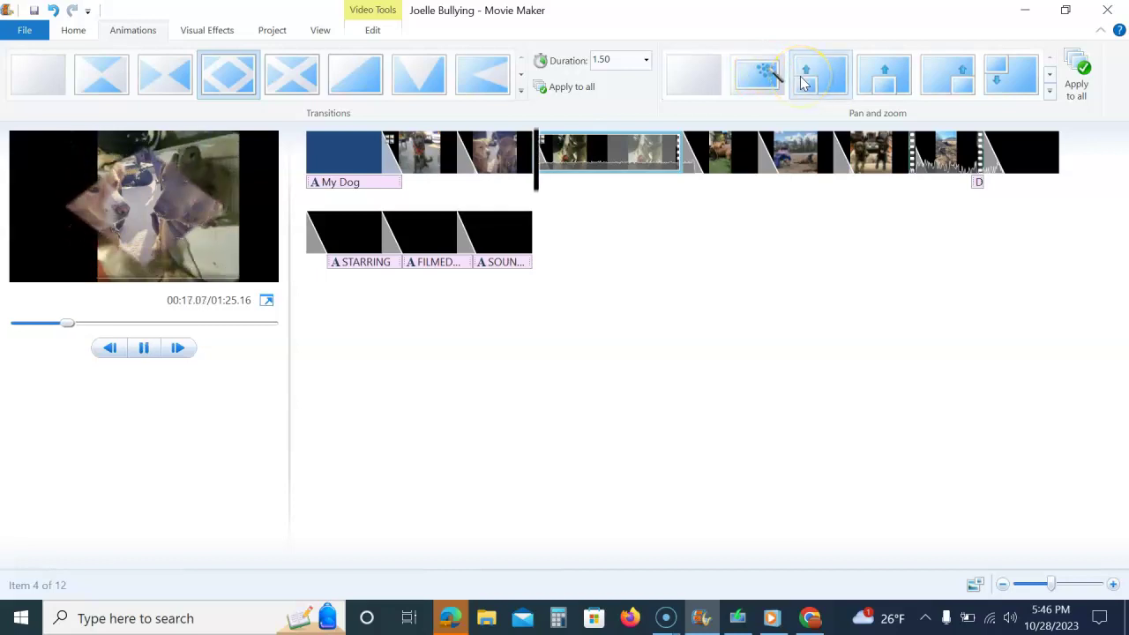
pyautogui.click(805, 78)
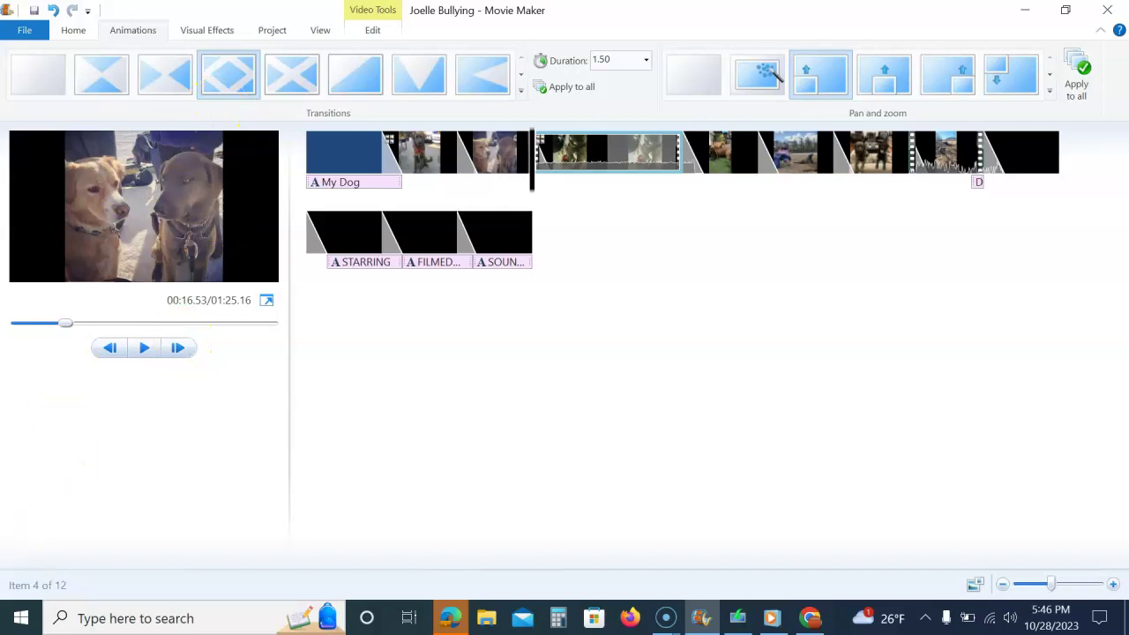
pyautogui.press('Left')
pyautogui.press('Left')
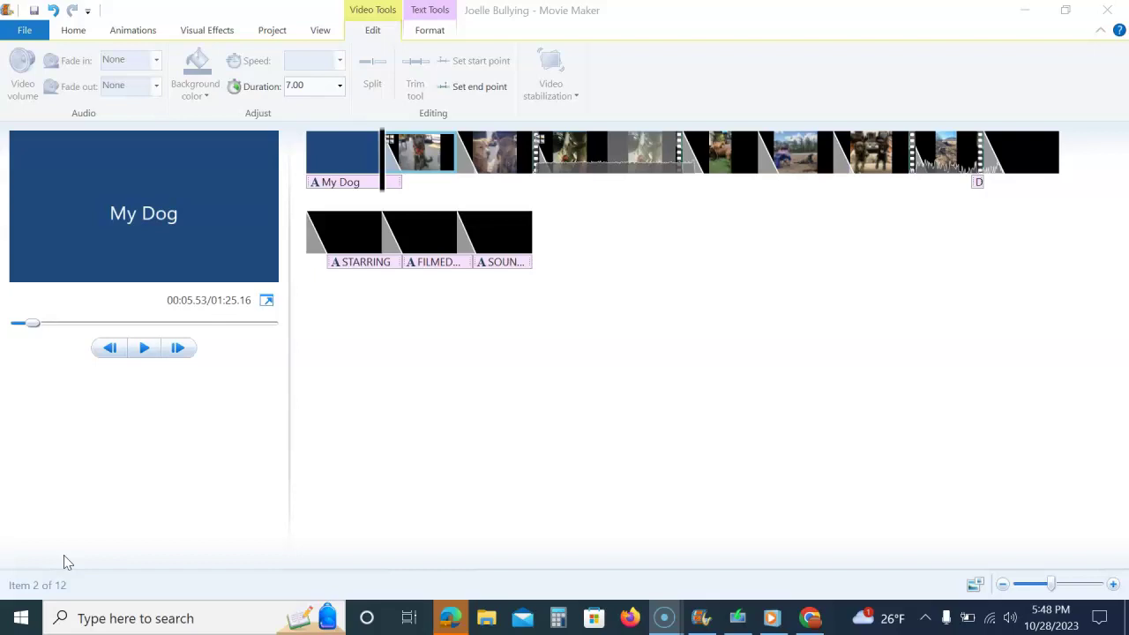
# Step: Turn the volume of the video clip after the two-dog photo all the way down and play part of it
pyautogui.click(603, 166)
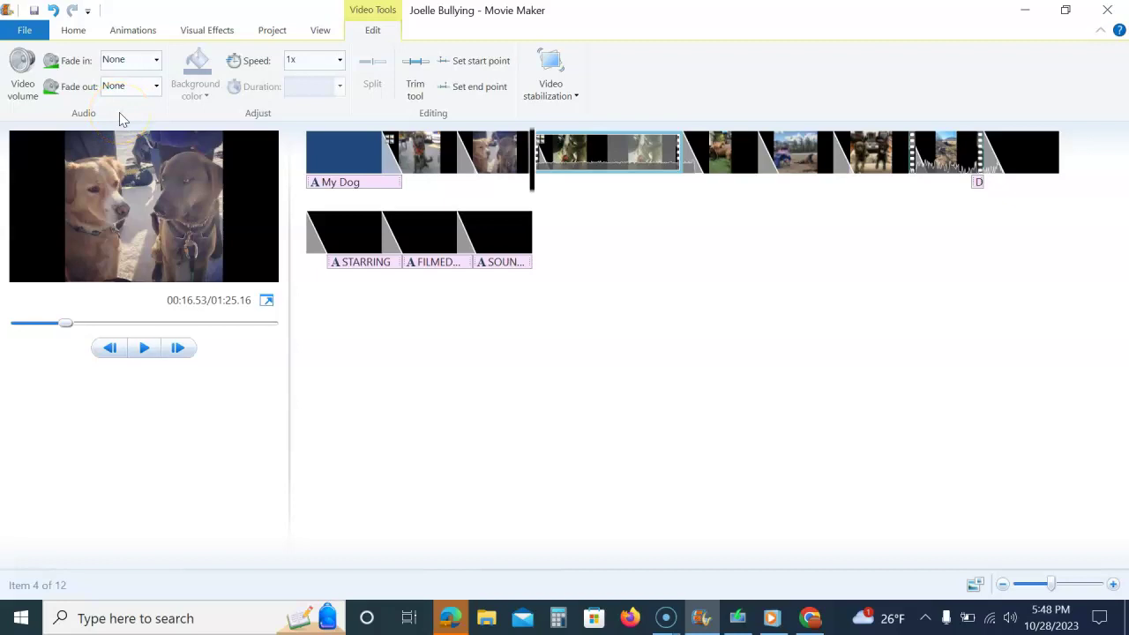
pyautogui.click(29, 68)
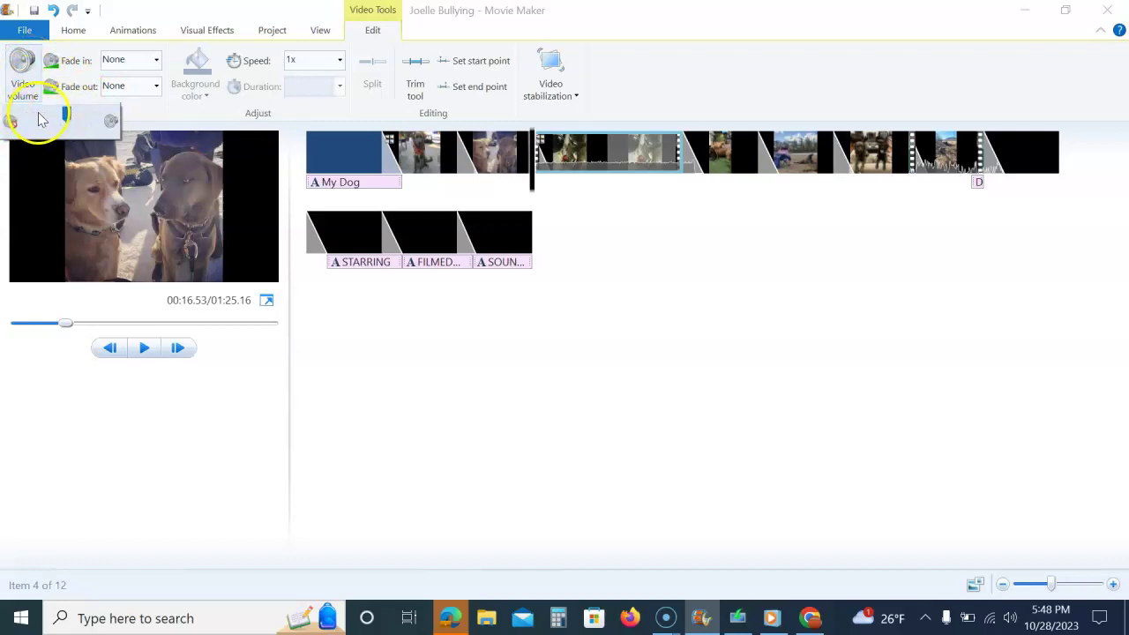
pyautogui.moveTo(66, 114); pyautogui.dragTo(12, 120)
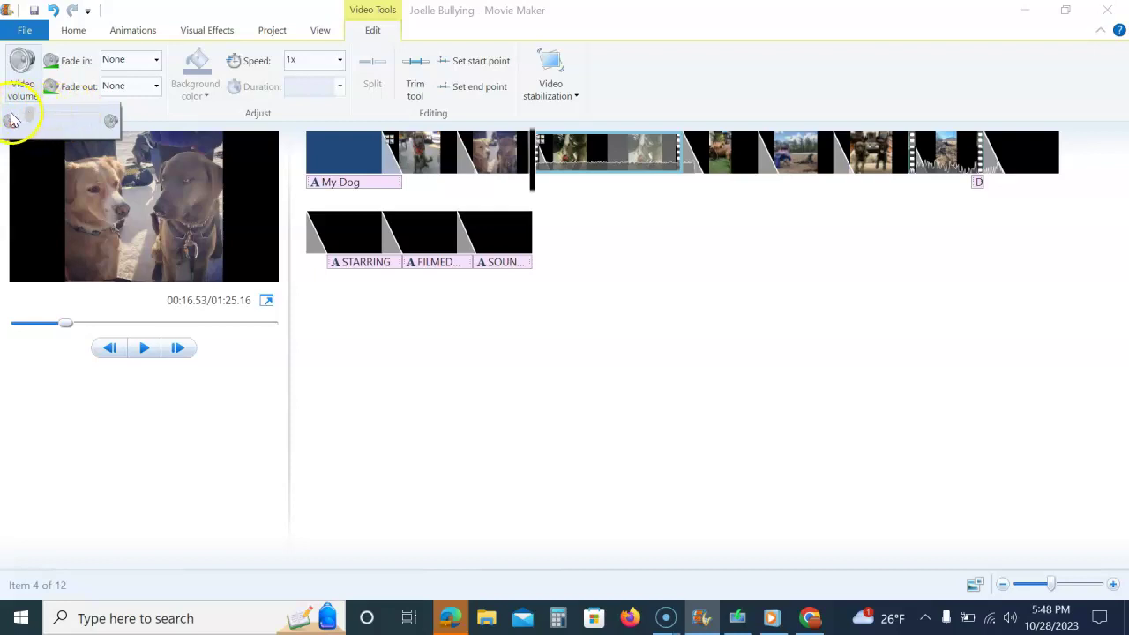
pyautogui.click(407, 359)
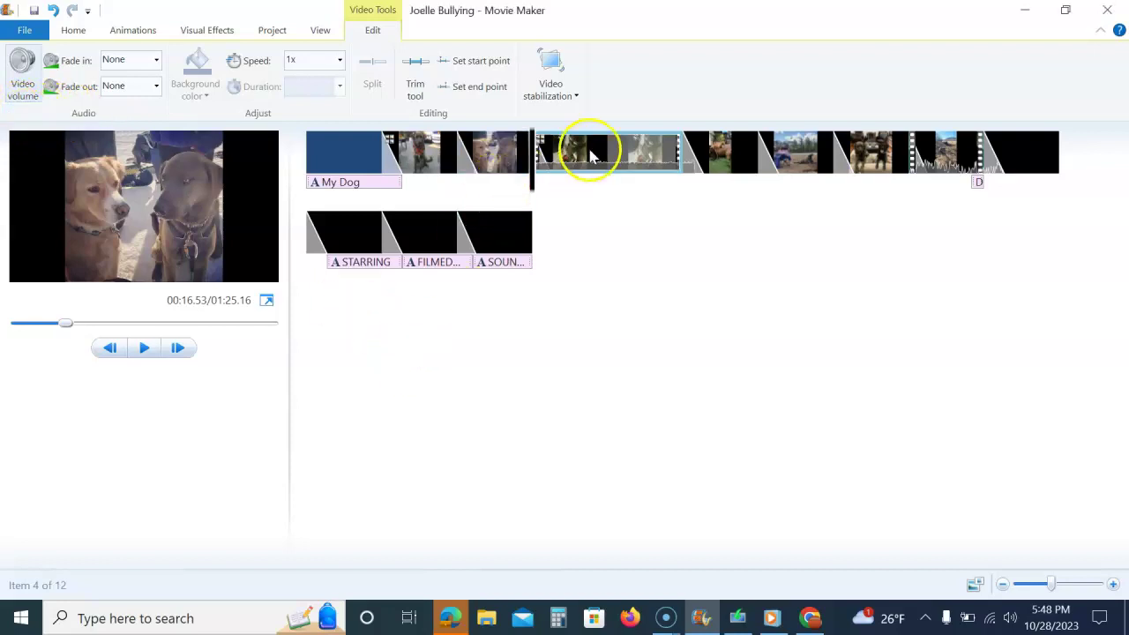
pyautogui.click(144, 349)
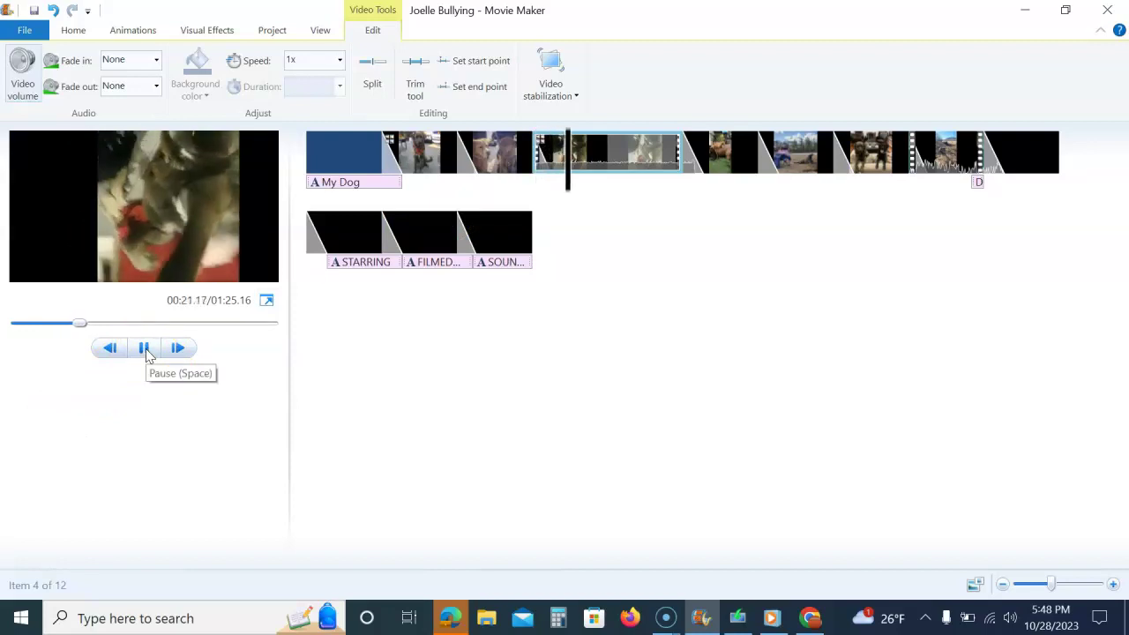
pyautogui.click(144, 348)
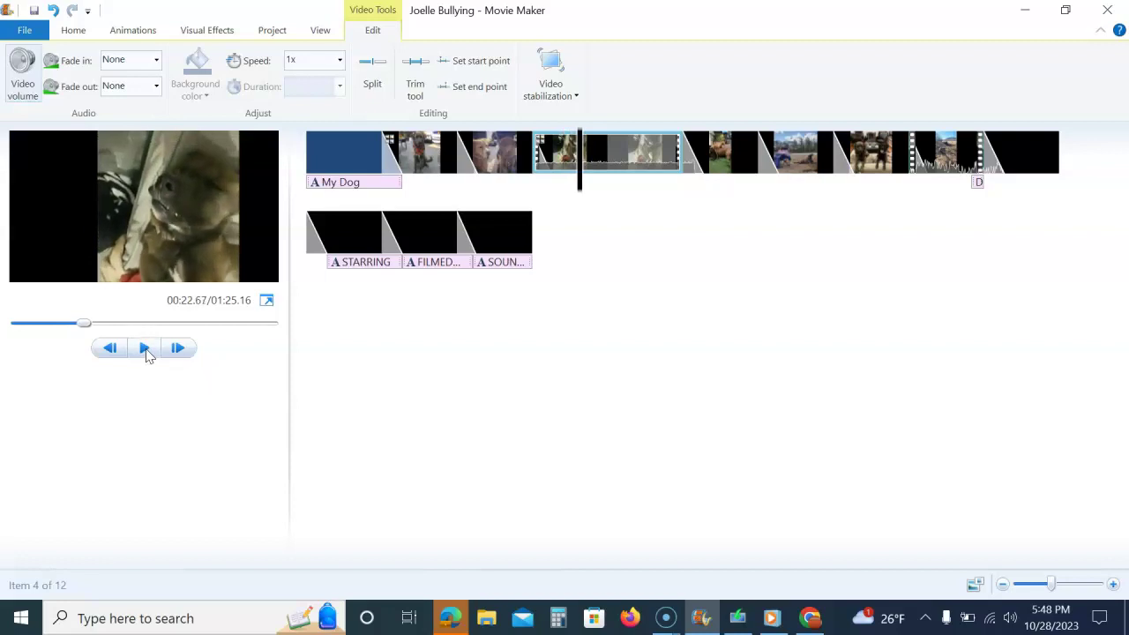
# Step: Raise the video clip's volume again and play another part of it to check the sound
pyautogui.click(26, 88)
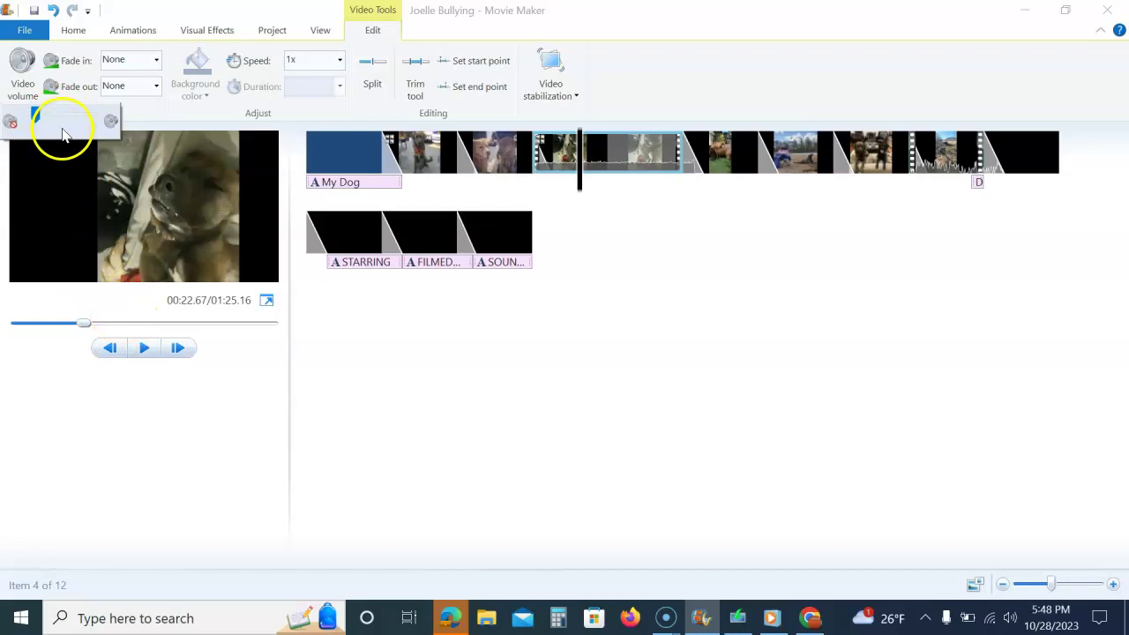
pyautogui.click(142, 348)
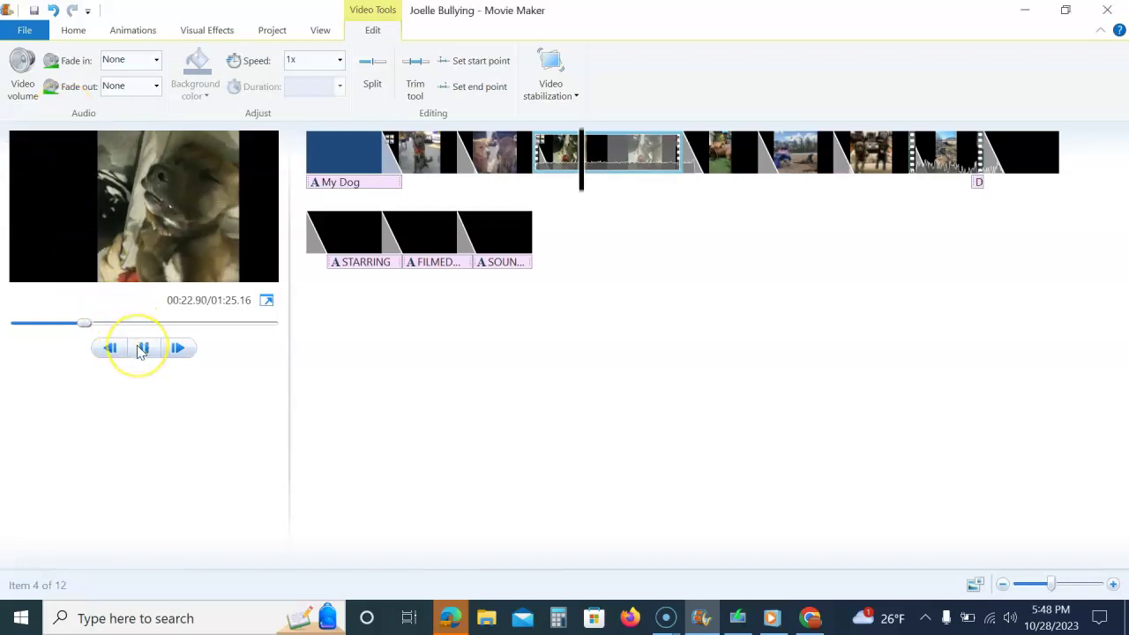
pyautogui.click(145, 348)
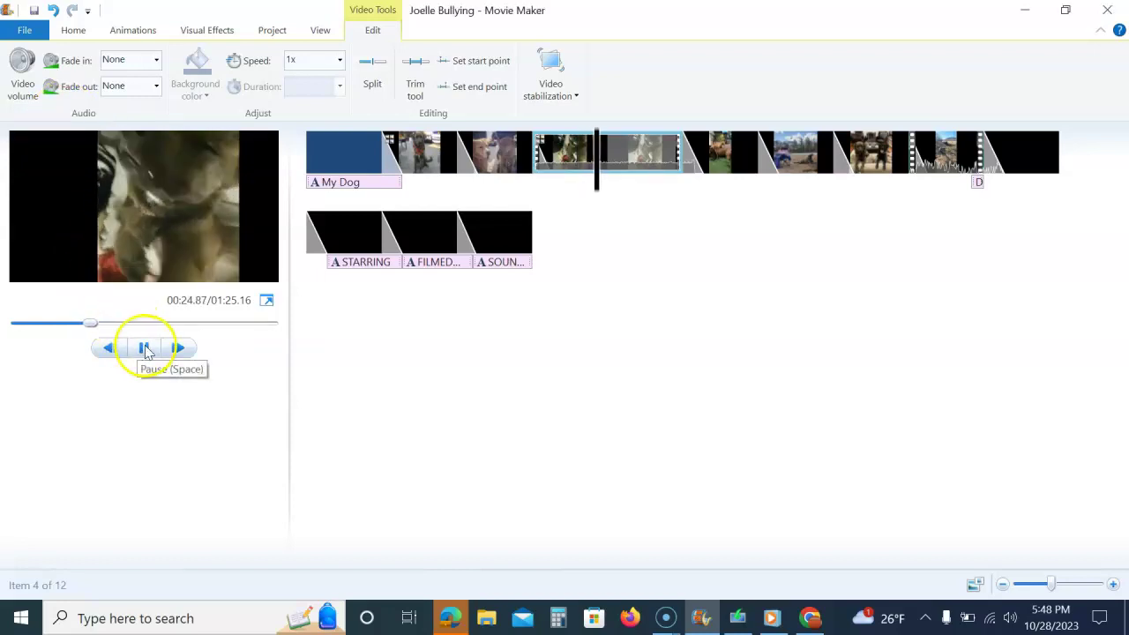
pyautogui.click(145, 348)
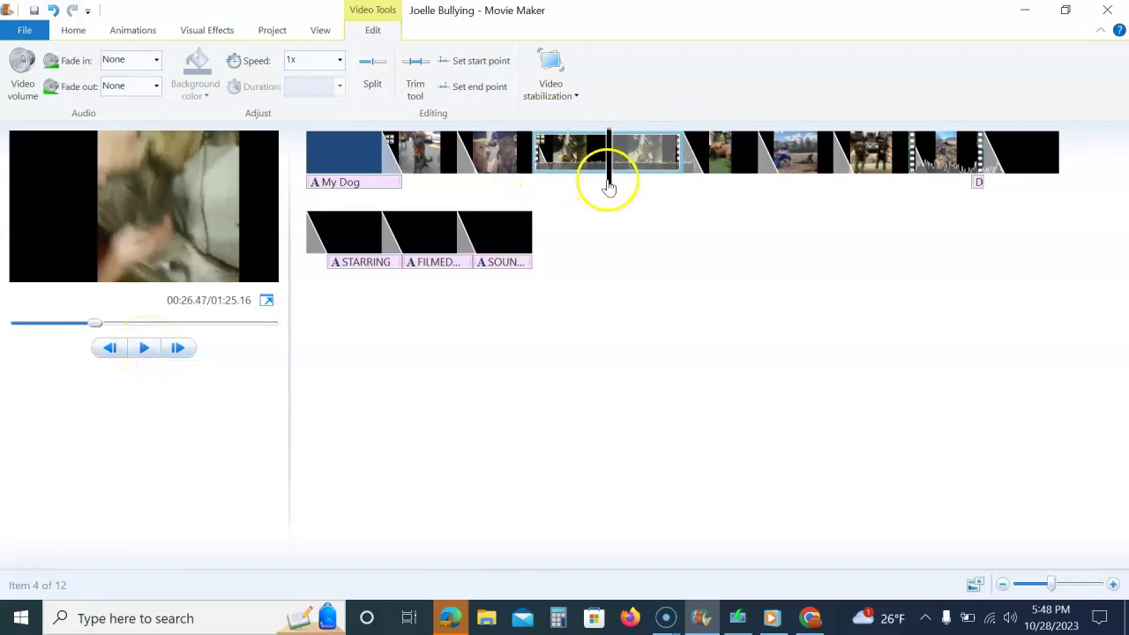
# Step: Split the video clip near its beginning, at 00:18.57 of the movie
pyautogui.moveTo(611, 186); pyautogui.dragTo(547, 184)
pyautogui.click(385, 88)
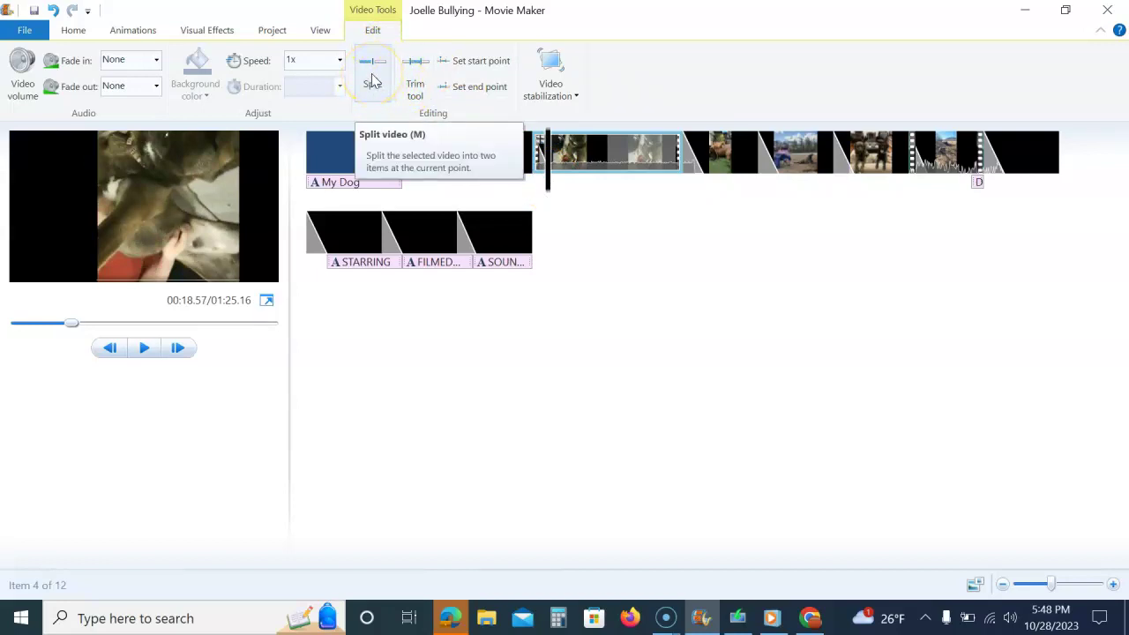
pyautogui.click(372, 81)
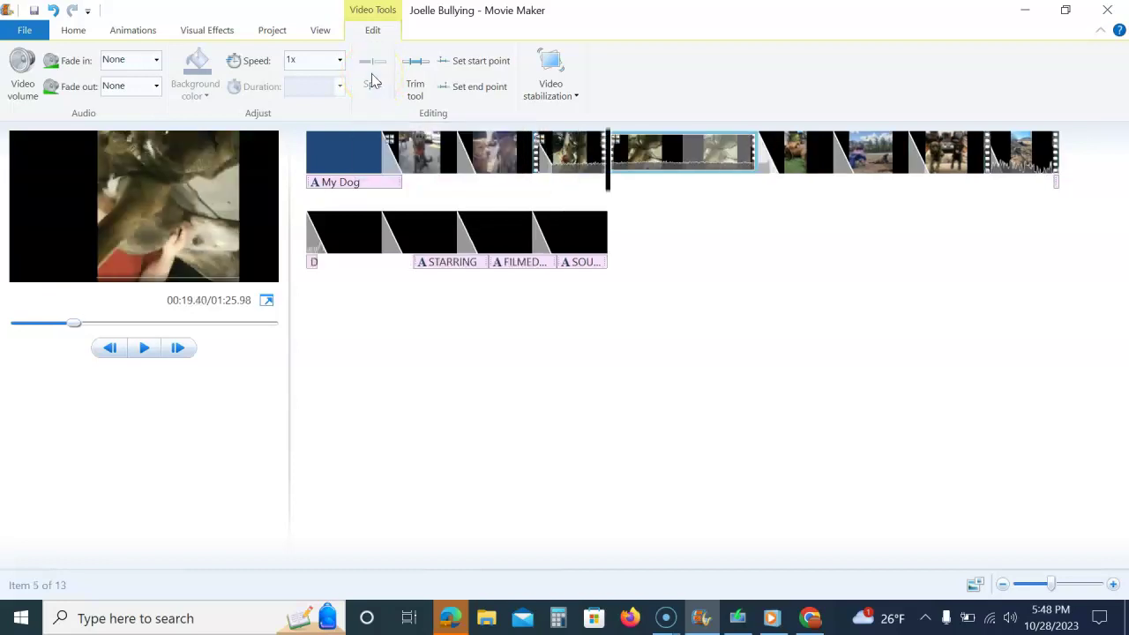
# Step: Delete the short first part of the split video clip and select the remaining part
pyautogui.moveTo(564, 142)
pyautogui.mouseDown()
pyautogui.moveTo(609, 150)
pyautogui.moveTo(575, 151)
pyautogui.mouseUp()
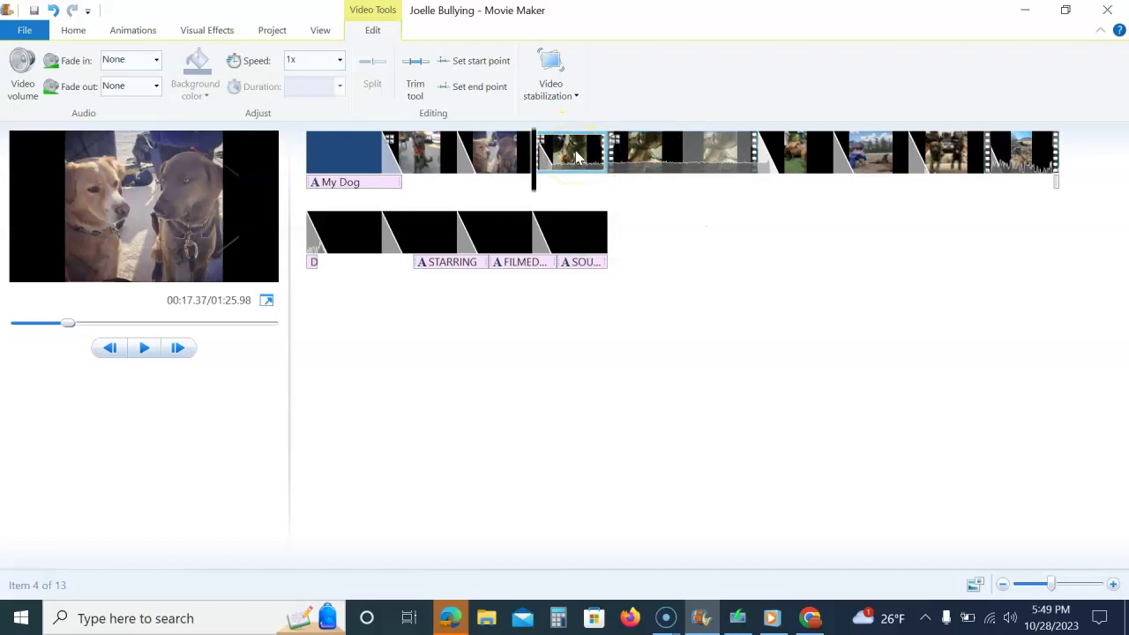
pyautogui.press('Delete')
pyautogui.click(584, 151)
pyautogui.click(567, 149)
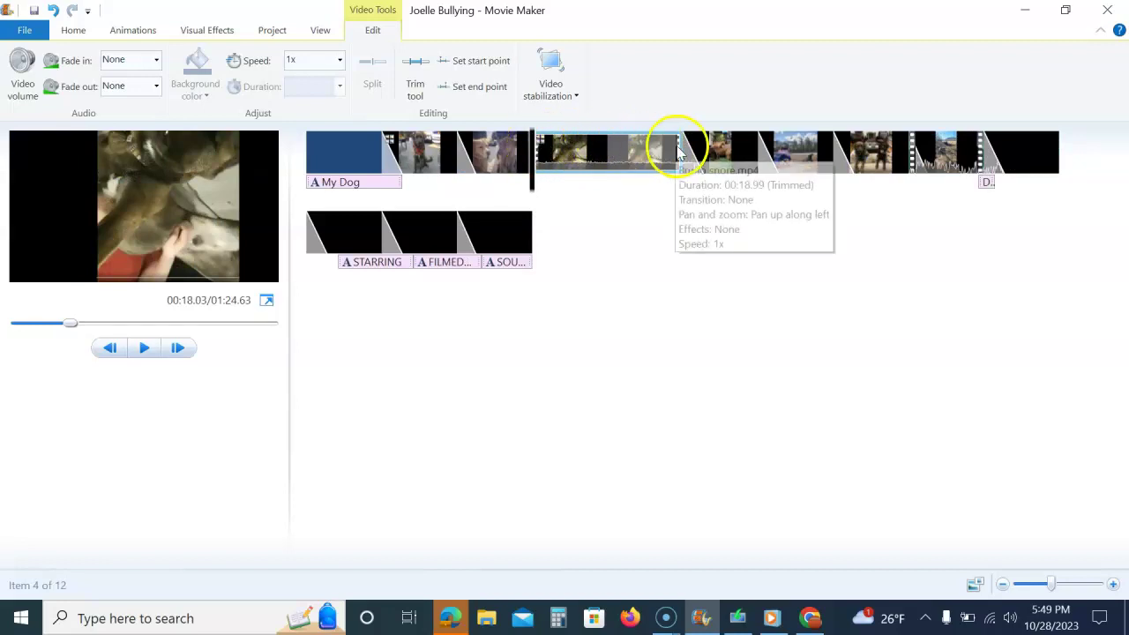
# Step: Examine the start and end points of the remaining video clip in the Trim tool, leaving without saving a trim
pyautogui.click(420, 88)
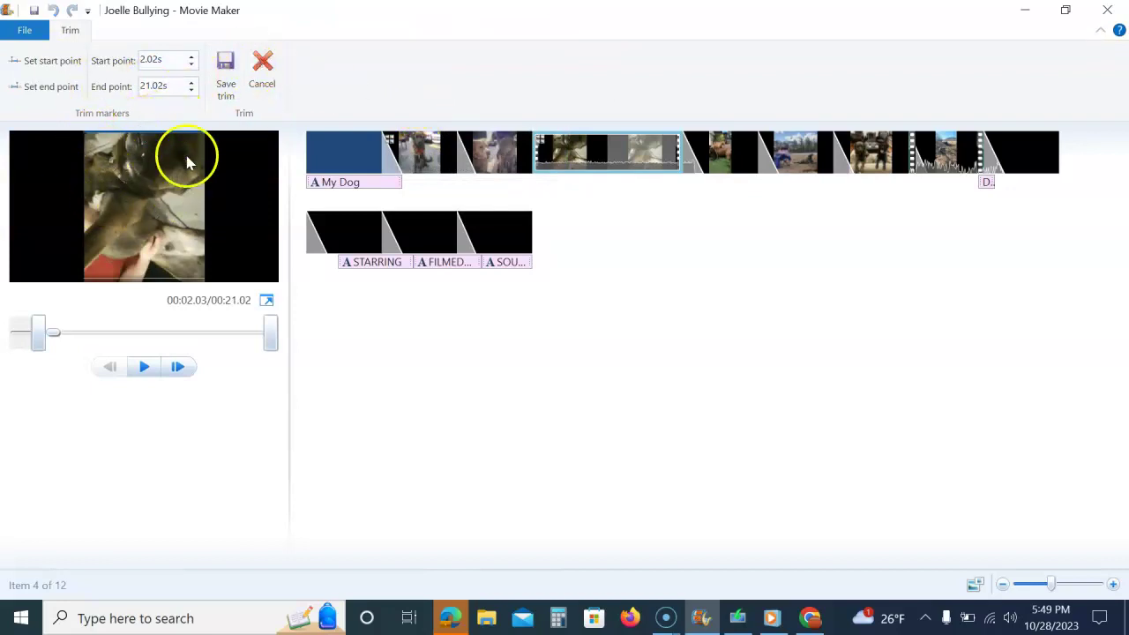
pyautogui.click(262, 71)
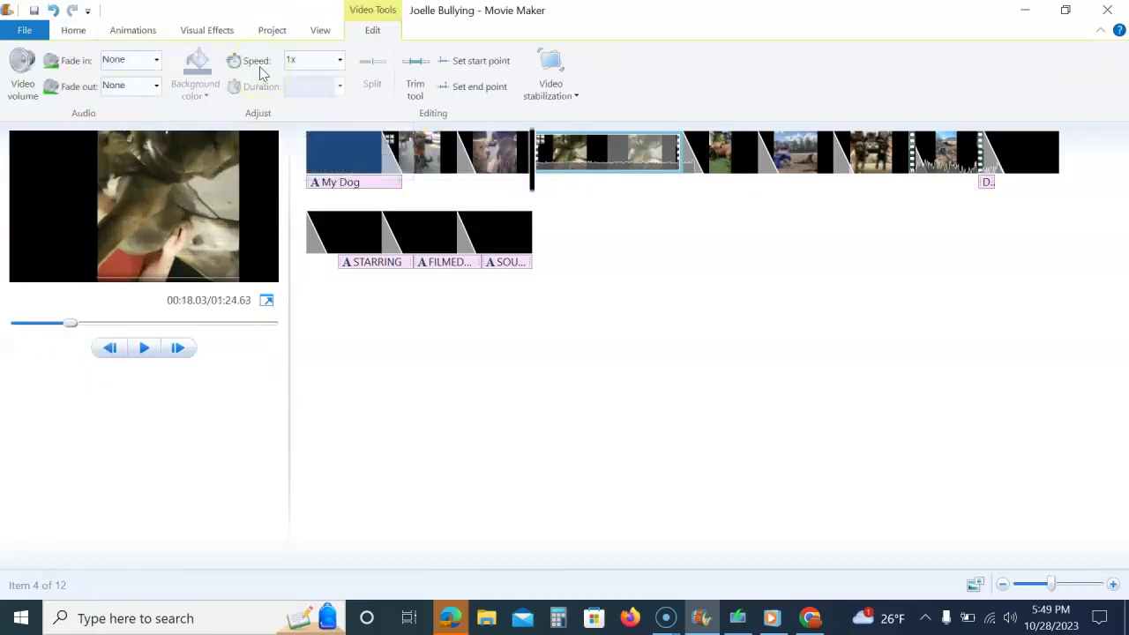
pyautogui.click(76, 30)
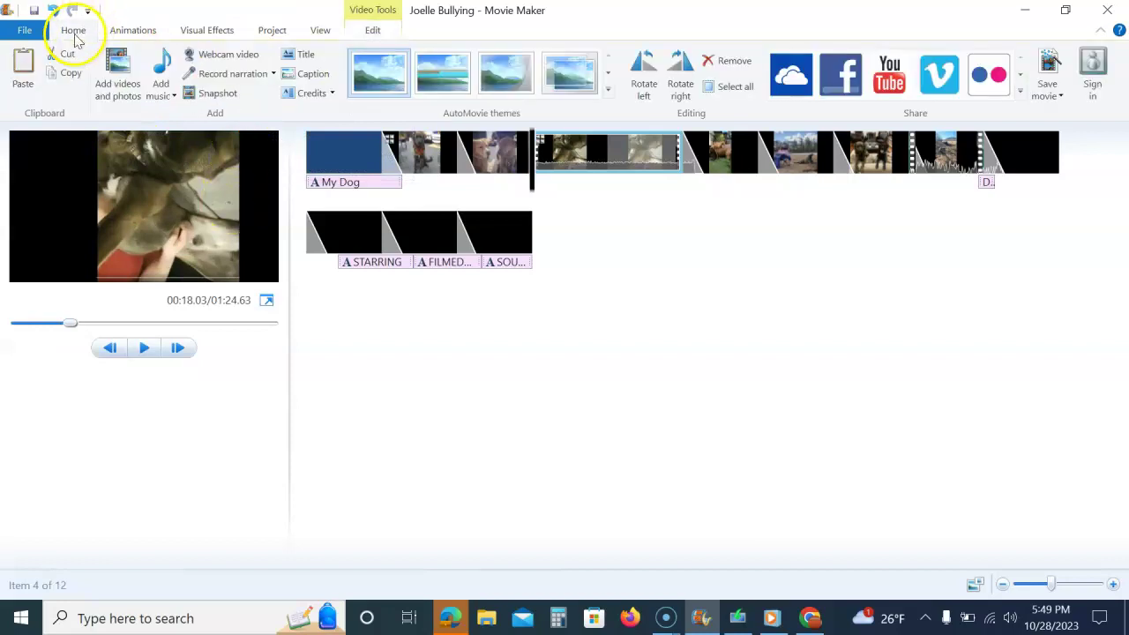